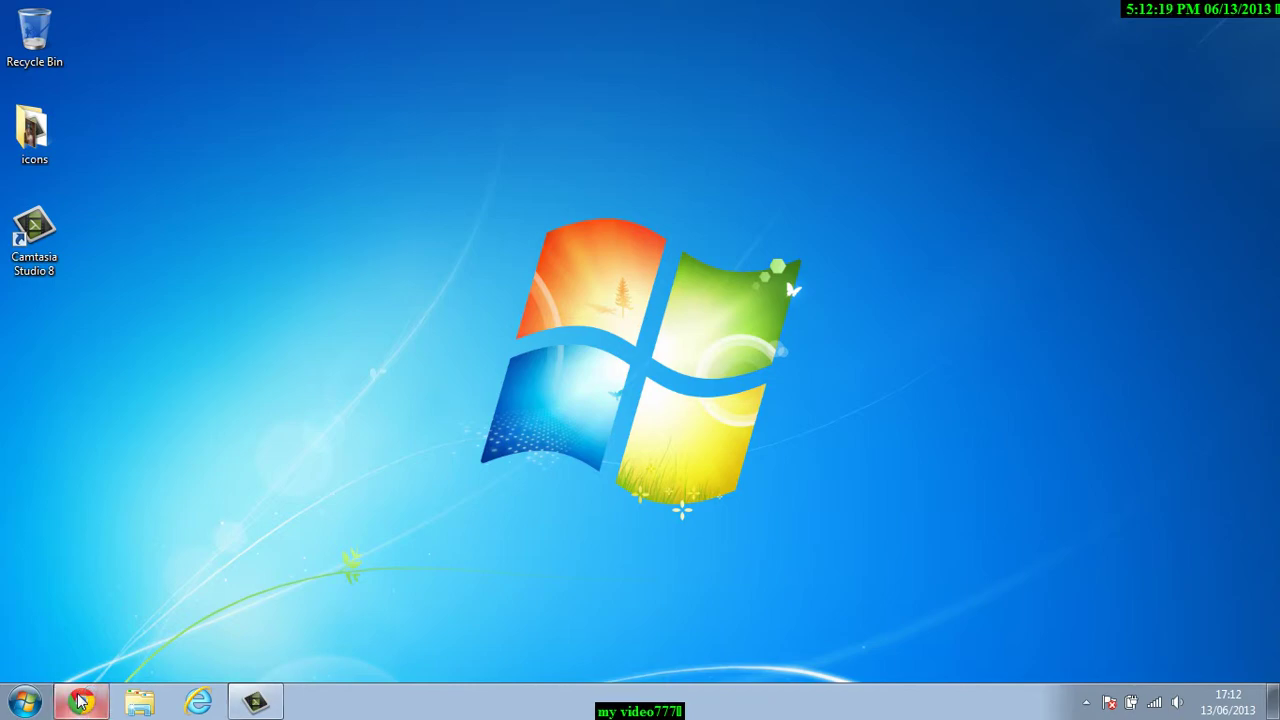
Open Chrome, keep only the first tab and load the Google homepage in it.
{"action": "left_click", "coordinate": [82, 703]}
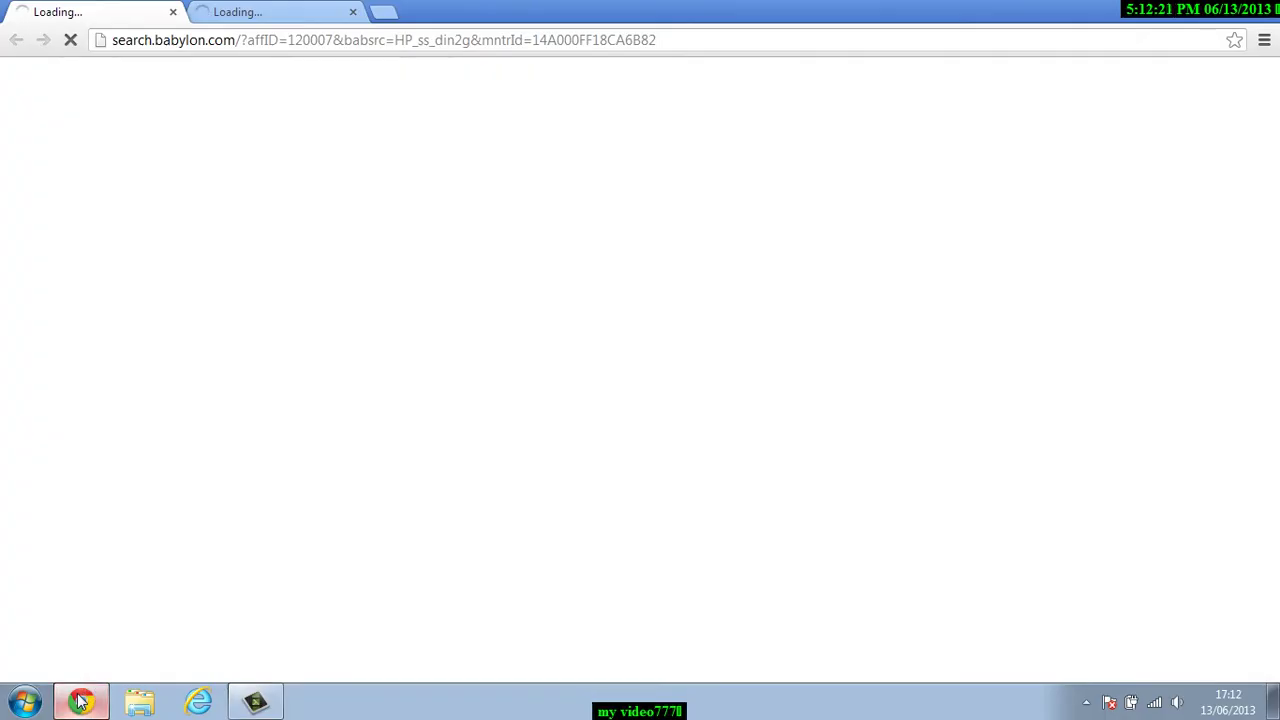
{"action": "left_click", "coordinate": [353, 12]}
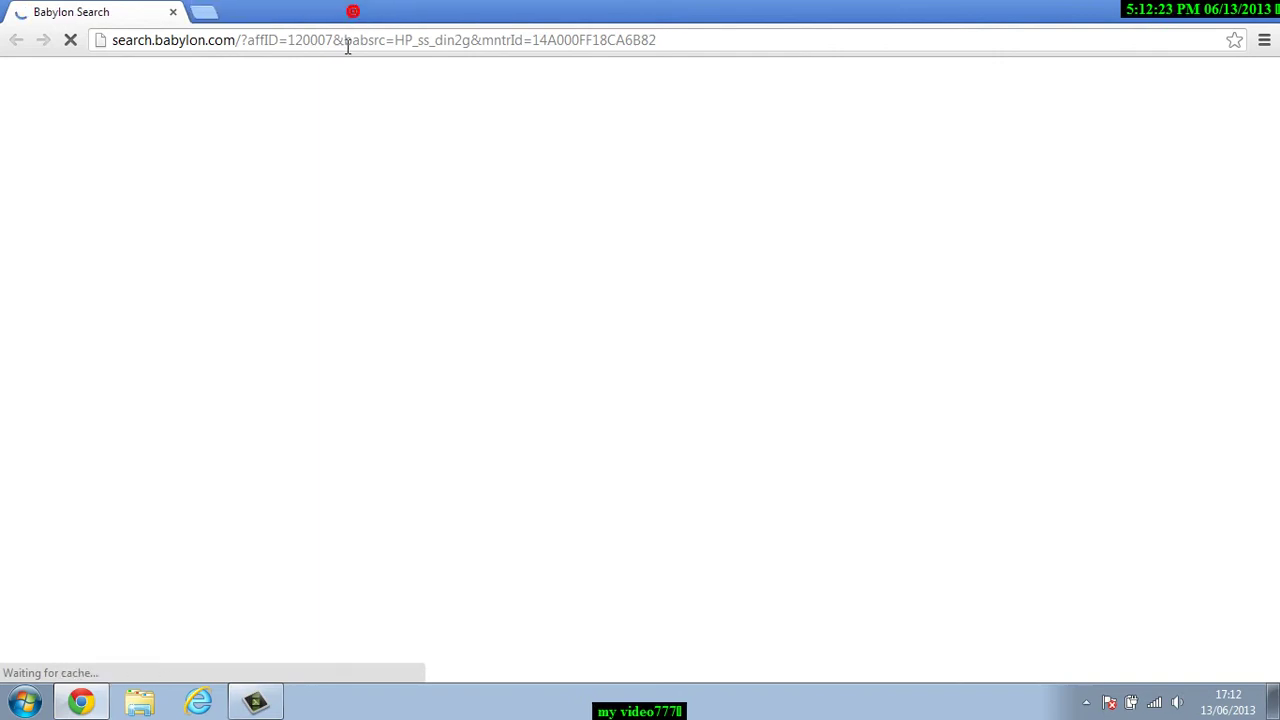
{"action": "left_click", "coordinate": [348, 45]}
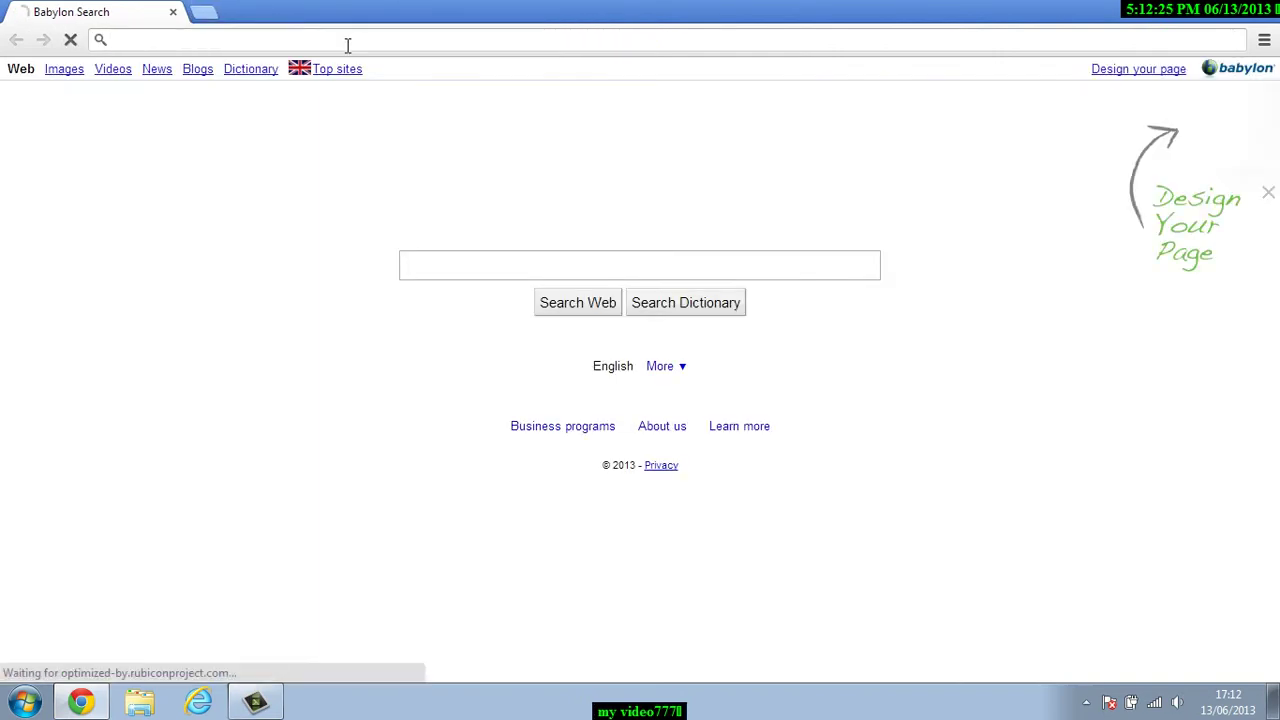
{"action": "type", "text": "www."}
{"action": "key", "text": "Return"}
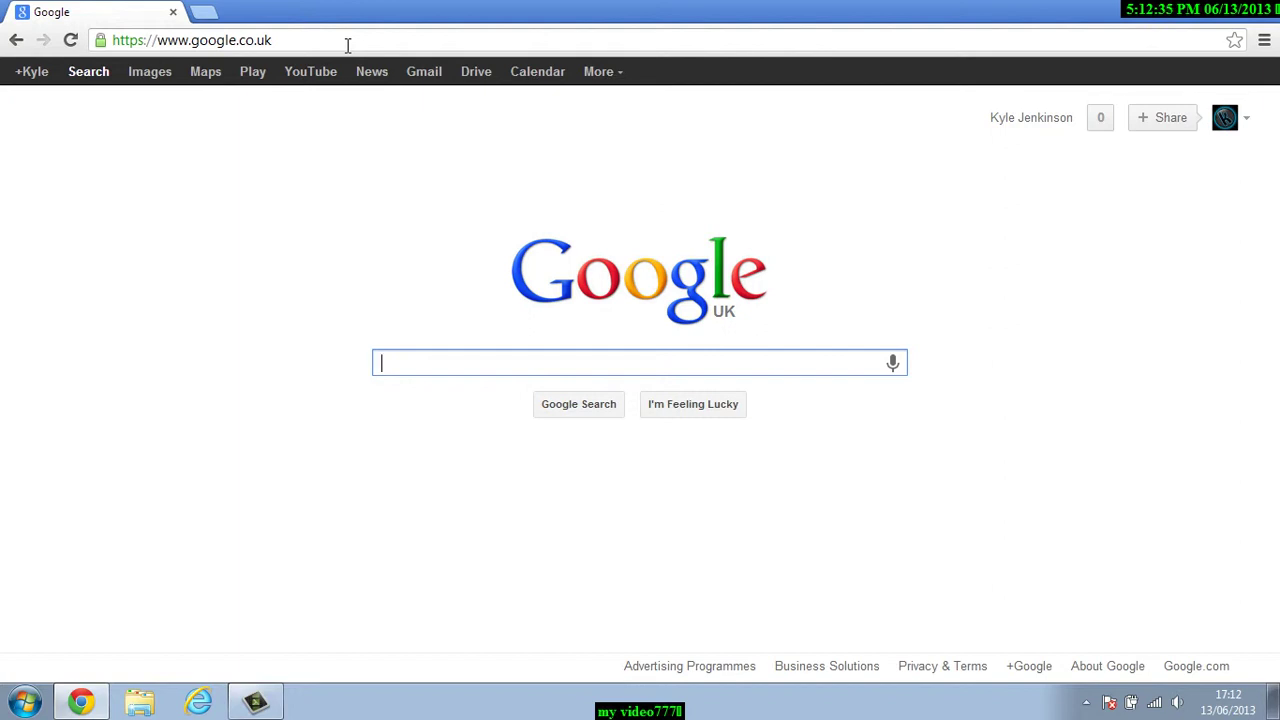
Search Google for "hotmail" and open the Outlook mail inbox from the results.
{"action": "type", "text": "hotmail"}
{"action": "key", "text": "Return"}
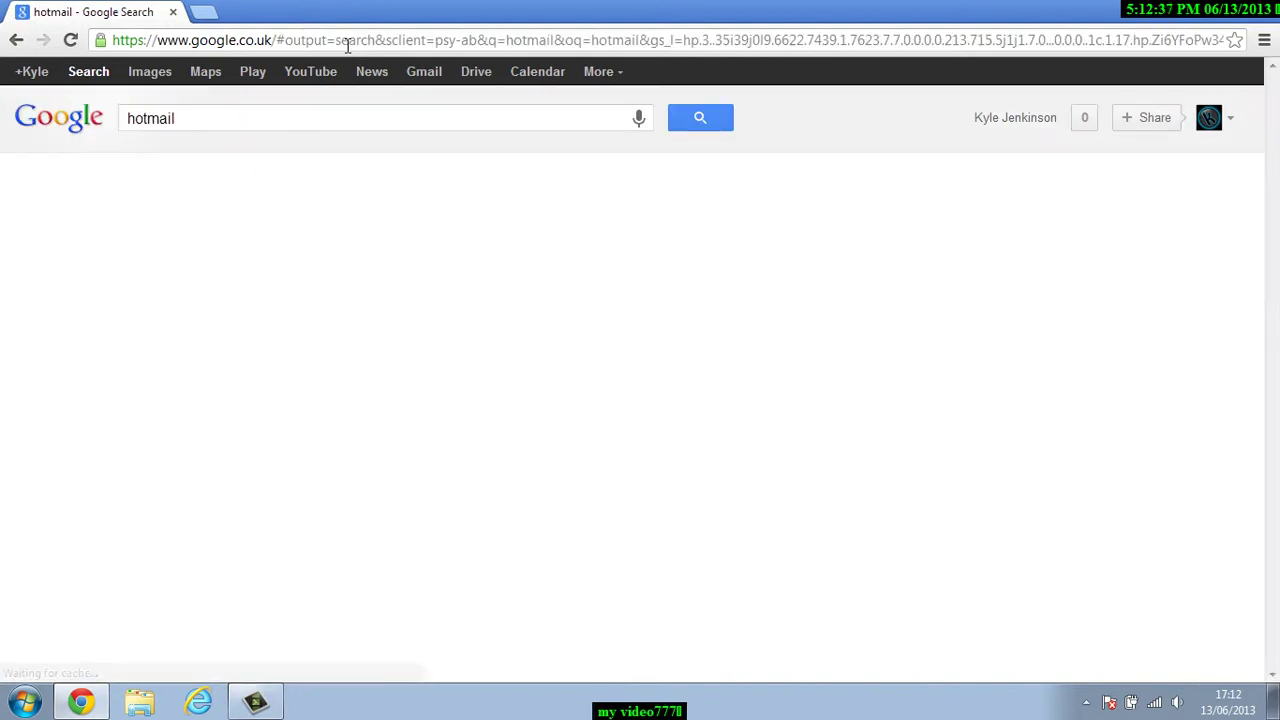
{"action": "left_click", "coordinate": [162, 240]}
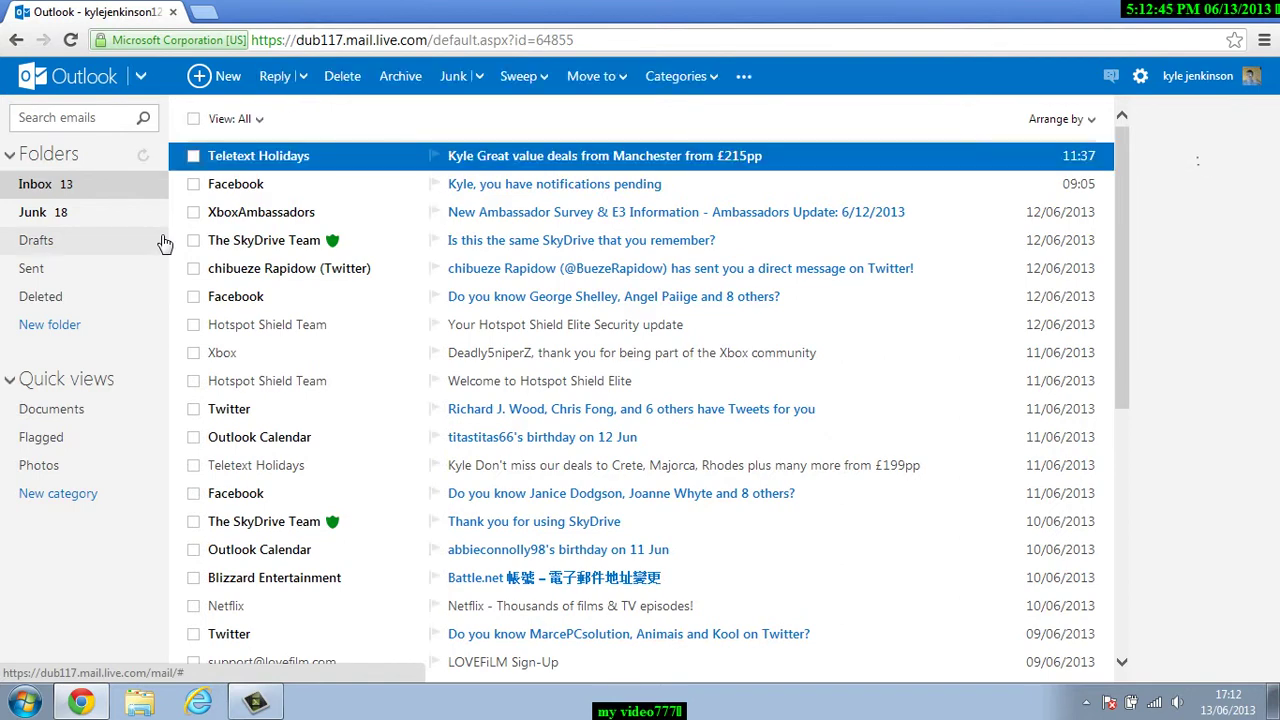
Browse the inbox message list down to the last email on the first page.
{"action": "key", "text": "Down"}
{"action": "key", "text": "Down"}
{"action": "key", "text": "Down"}
{"action": "key", "text": "Down"}
{"action": "key", "text": "Down"}
{"action": "key", "text": "Down"}
{"action": "key", "text": "Down"}
{"action": "key", "text": "Down"}
{"action": "key", "text": "Down"}
{"action": "key", "text": "Down"}
{"action": "key", "text": "Down"}
{"action": "key", "text": "Down"}
{"action": "key", "text": "Down"}
{"action": "key", "text": "Down"}
{"action": "key", "text": "Down"}
{"action": "key", "text": "Down"}
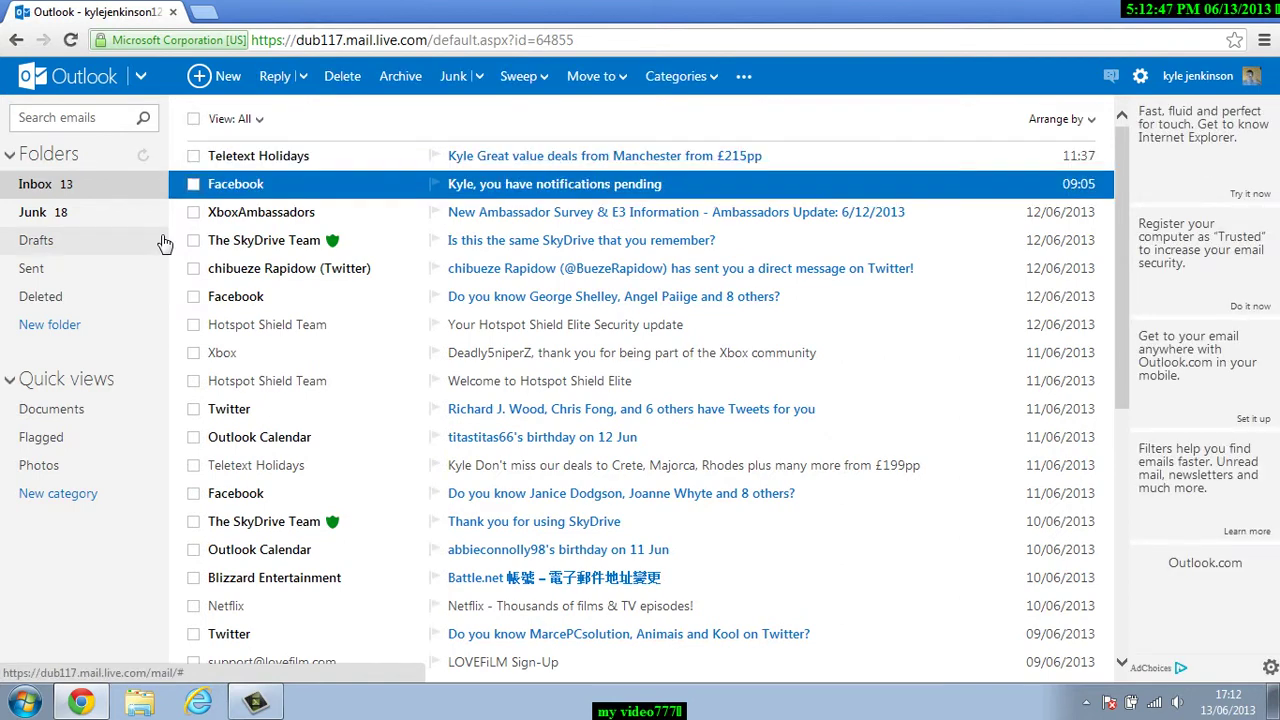
{"action": "key", "text": "Down"}
{"action": "key", "text": "Down"}
{"action": "key", "text": "Down"}
{"action": "key", "text": "Down"}
{"action": "key", "text": "Down"}
{"action": "key", "text": "Down"}
{"action": "key", "text": "Down"}
{"action": "key", "text": "Down"}
{"action": "key", "text": "Down"}
{"action": "key", "text": "Down"}
{"action": "key", "text": "Down"}
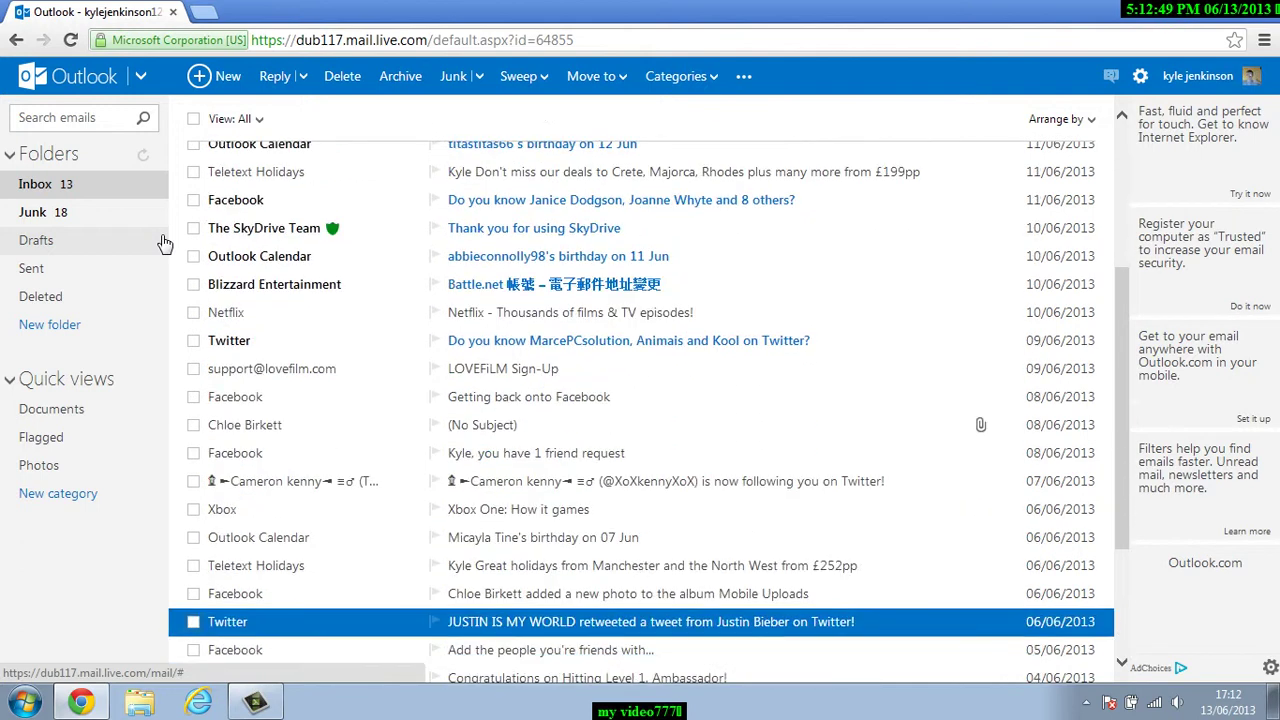
{"action": "key", "text": "Up"}
{"action": "key", "text": "Up"}
{"action": "key", "text": "Up"}
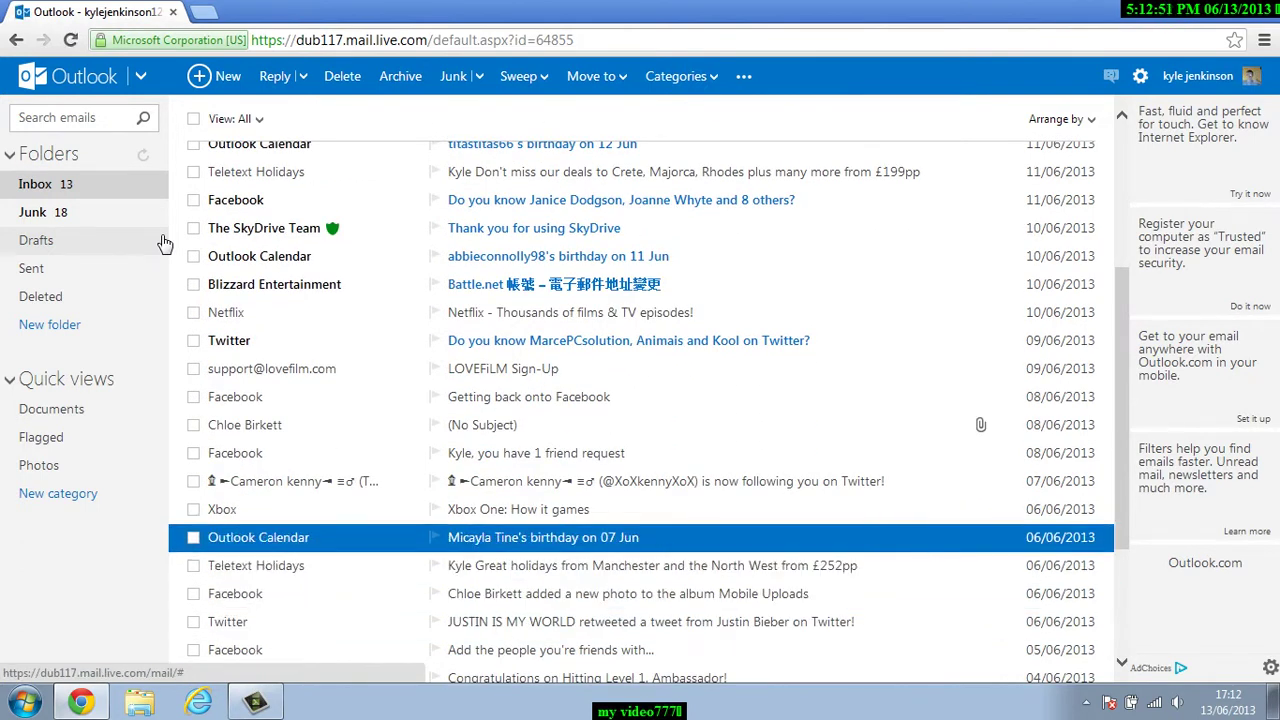
{"action": "key", "text": "Up"}
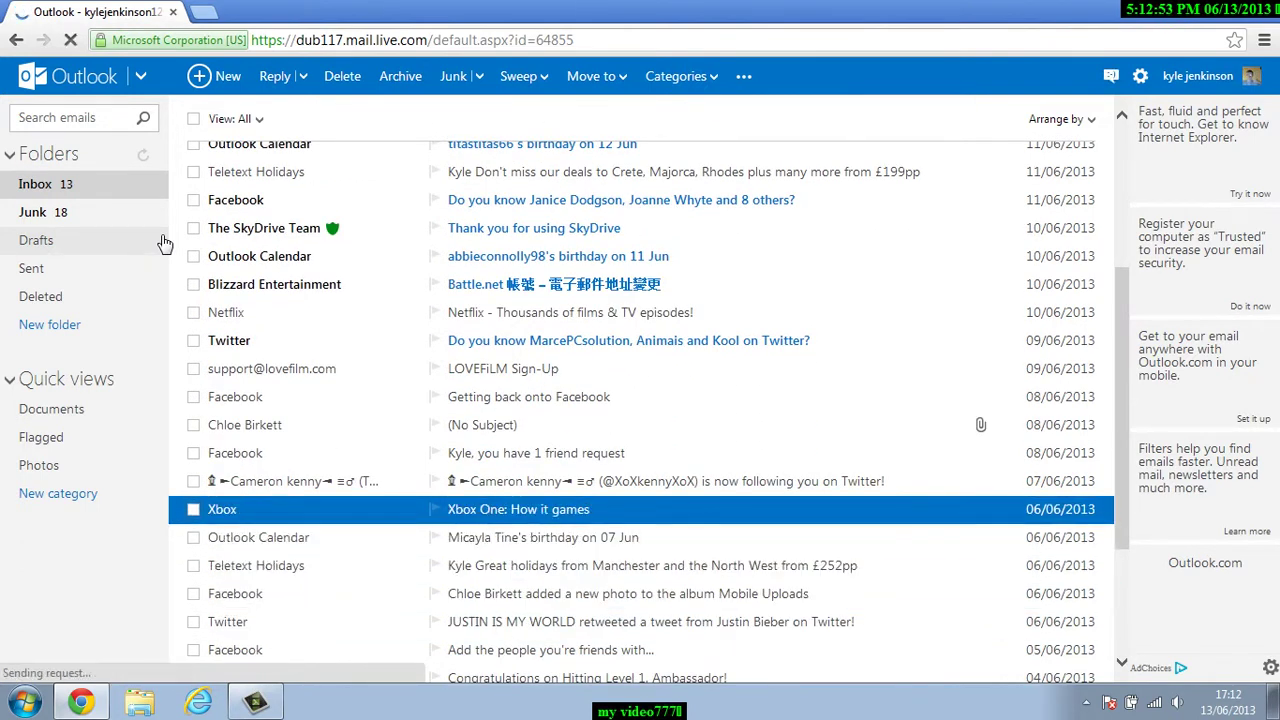
{"action": "key", "text": "Down"}
{"action": "key", "text": "Down"}
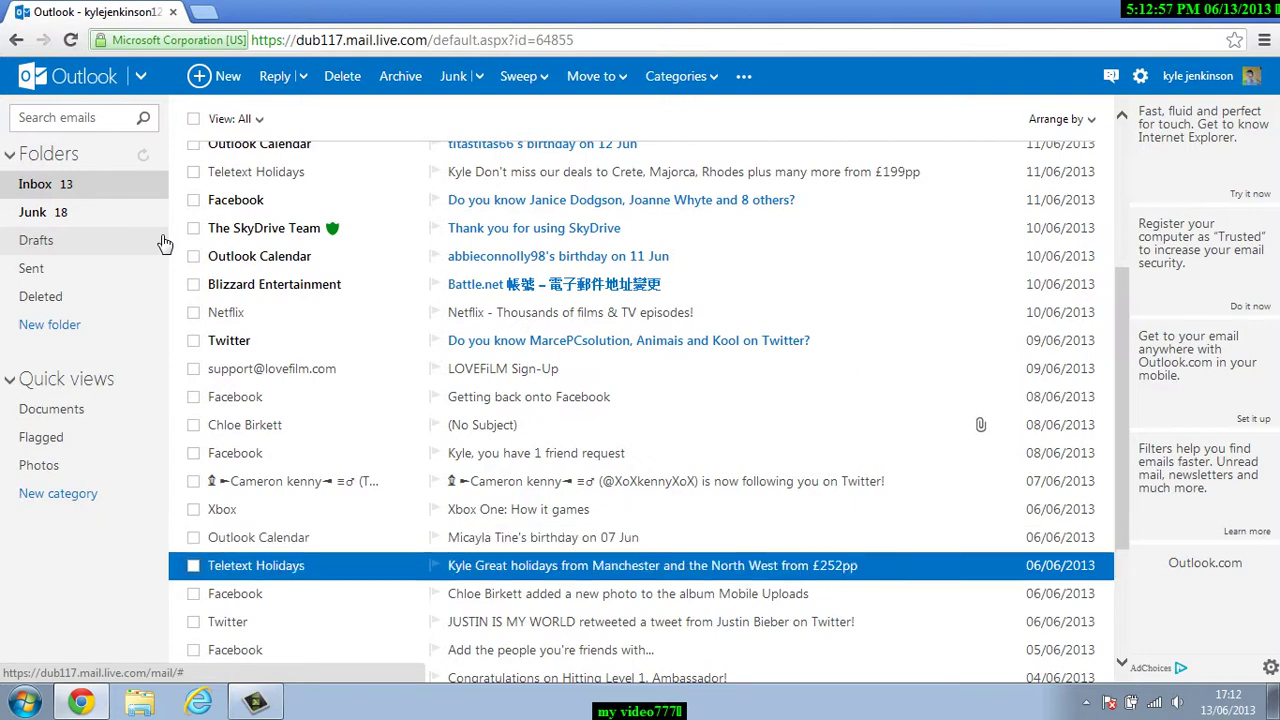
{"action": "key", "text": "Down"}
{"action": "key", "text": "Down"}
{"action": "key", "text": "Down"}
{"action": "key", "text": "Down"}
{"action": "key", "text": "End"}
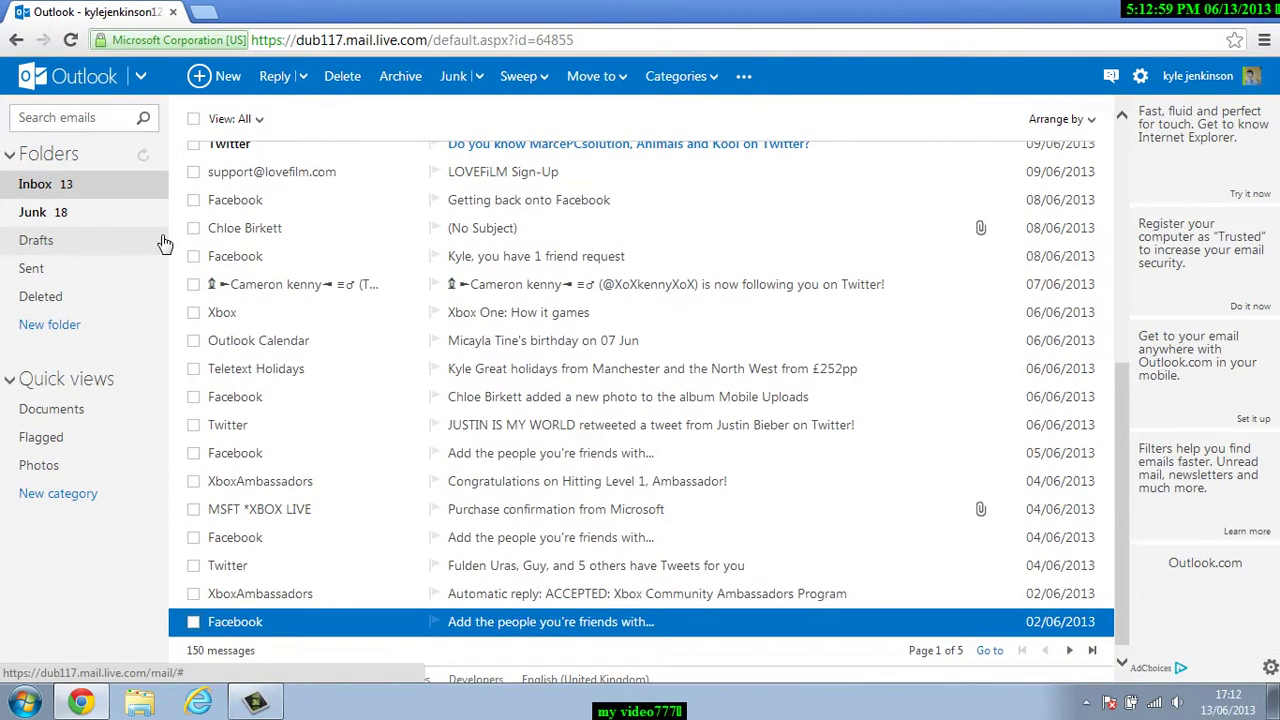
Open the XboxAmbassadors email titled "Automatic reply: ACCEPTED: Xbox Community Ambassadors Program".
{"action": "key", "text": "Up"}
{"action": "key", "text": "Up"}
{"action": "key", "text": "Up"}
{"action": "key", "text": "Up"}
{"action": "key", "text": "Up"}
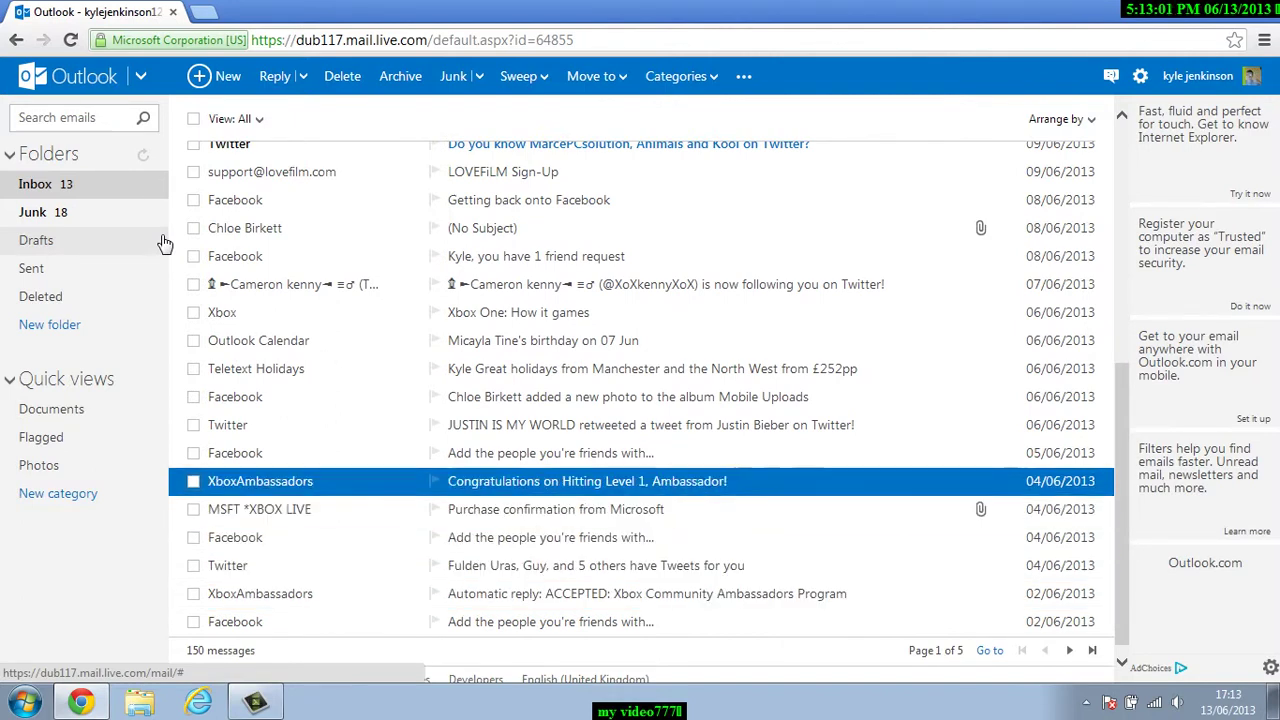
{"action": "key", "text": "Down"}
{"action": "key", "text": "End"}
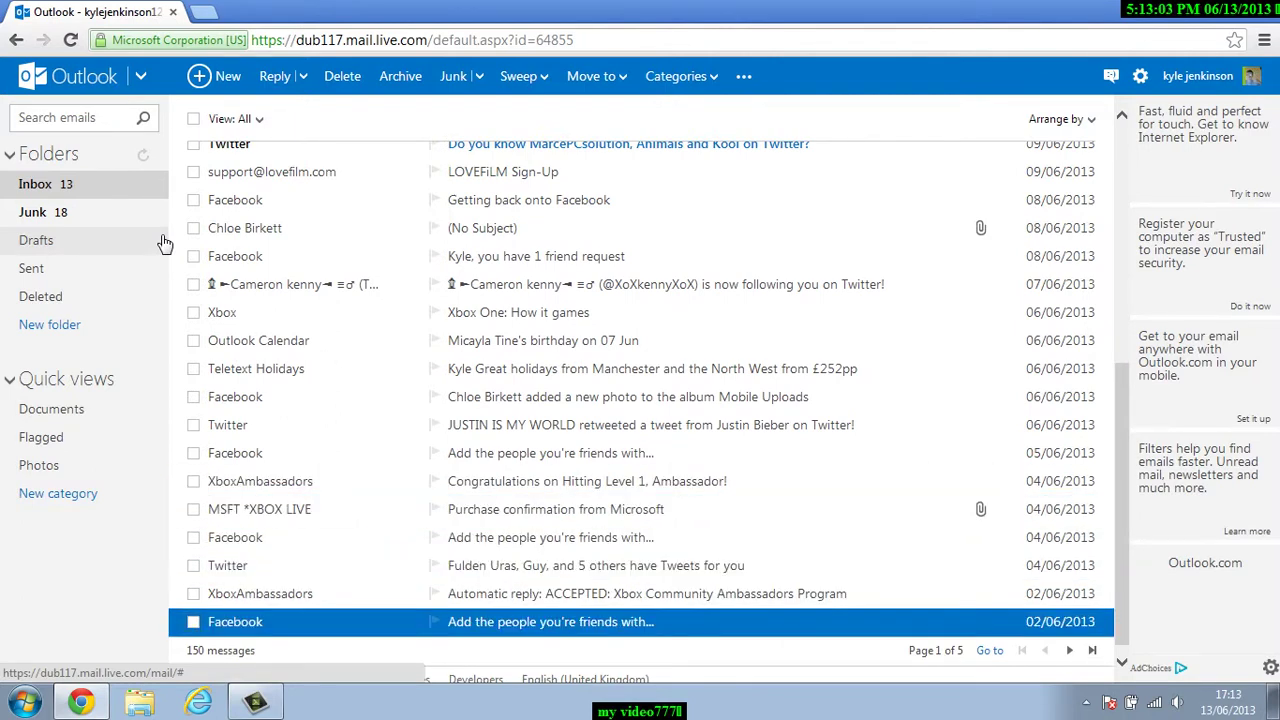
{"action": "key", "text": "Down"}
{"action": "key", "text": "Up"}
{"action": "key", "text": "Up"}
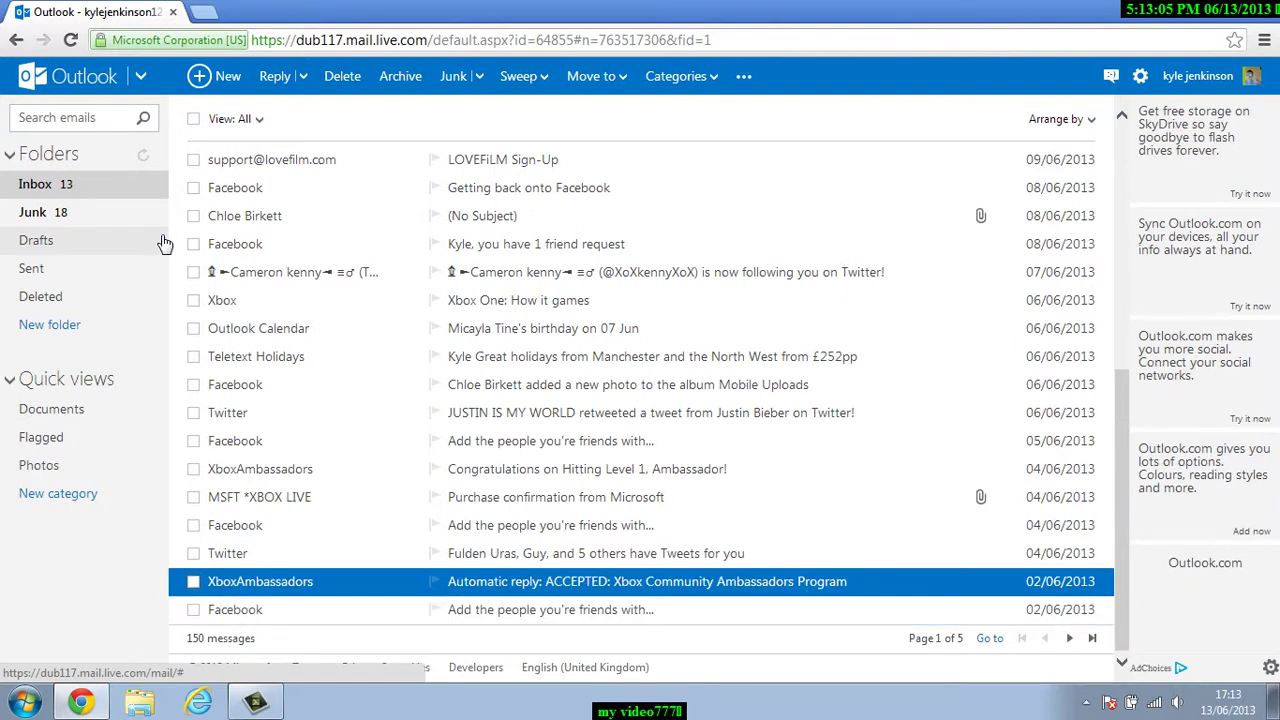
{"action": "key", "text": "Return"}
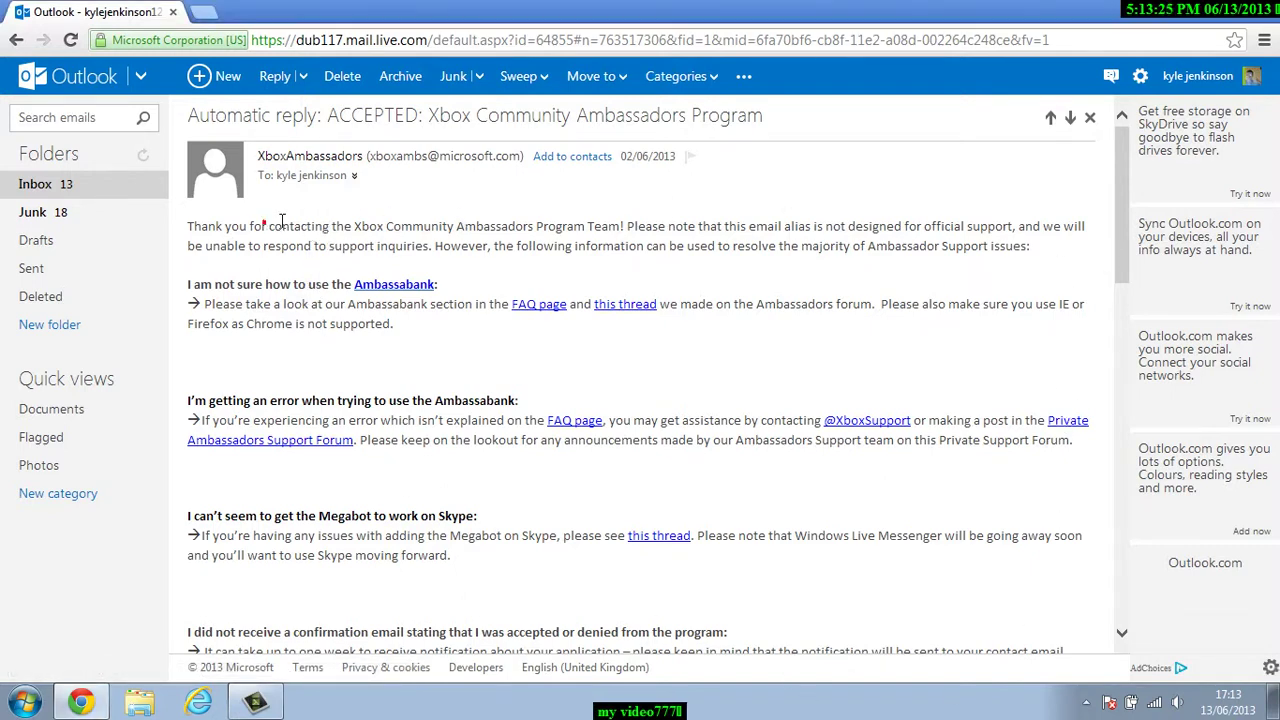
Highlight the word "contacting" in the email and draw a blue rectangle over the message body.
{"action": "left_click_drag", "start_coordinate": [268, 224], "coordinate": [329, 224]}
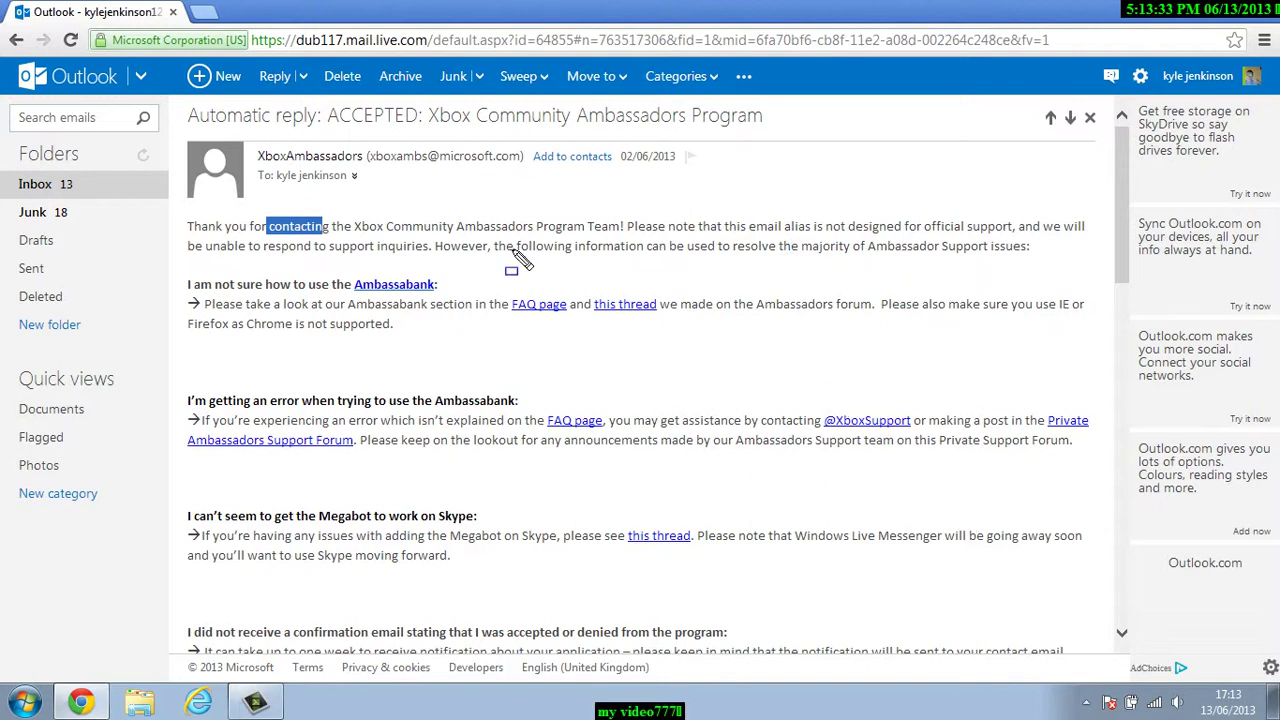
{"action": "mouse_move", "coordinate": [372, 173]}
{"action": "left_mouse_down"}
{"action": "mouse_move", "coordinate": [658, 173]}
{"action": "mouse_move", "coordinate": [1023, 449]}
{"action": "mouse_move", "coordinate": [1094, 663]}
{"action": "mouse_move", "coordinate": [1085, 685]}
{"action": "left_mouse_up"}
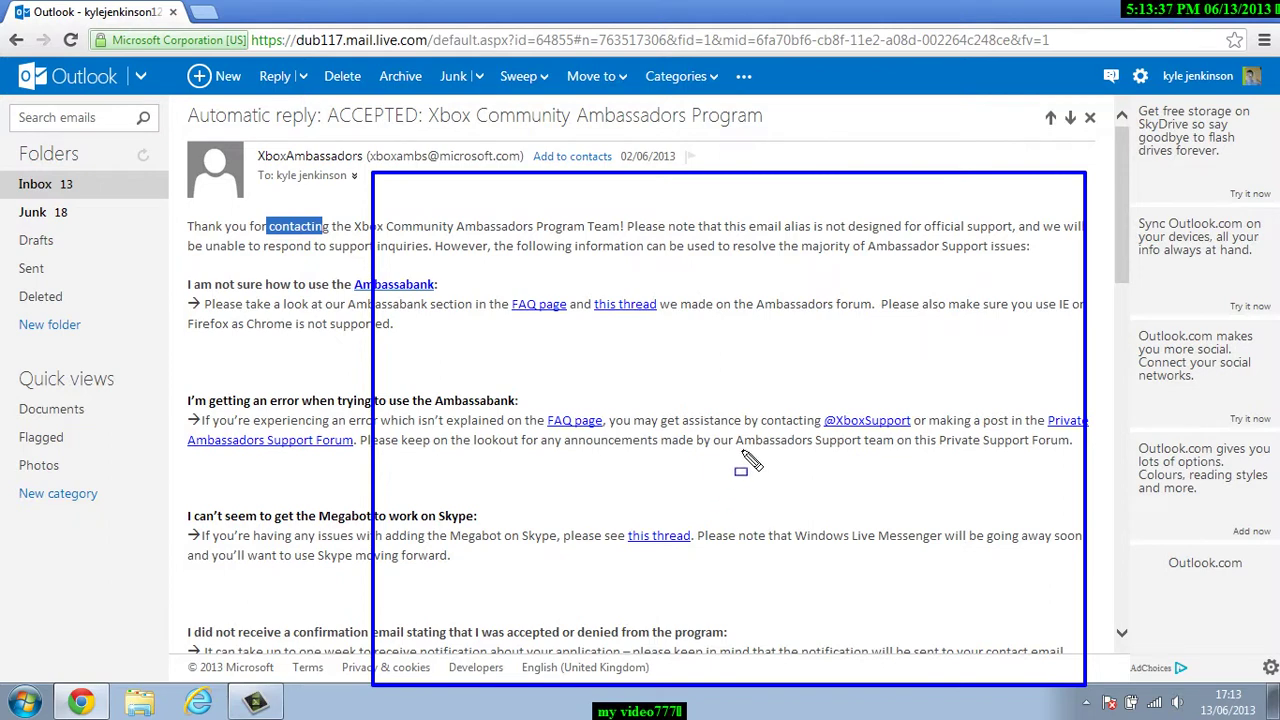
{"action": "left_click", "coordinate": [556, 266]}
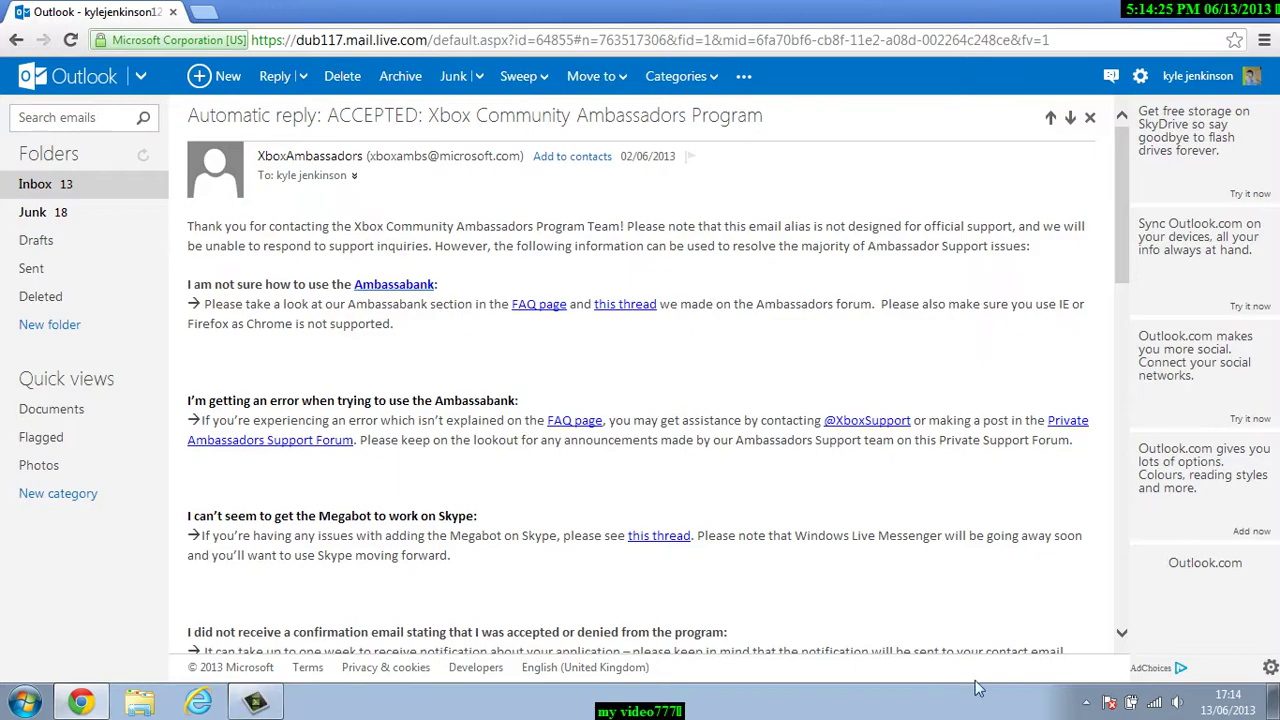
Leave the email for the Google homepage and run an image search for "word".
{"action": "left_click", "coordinate": [1273, 700]}
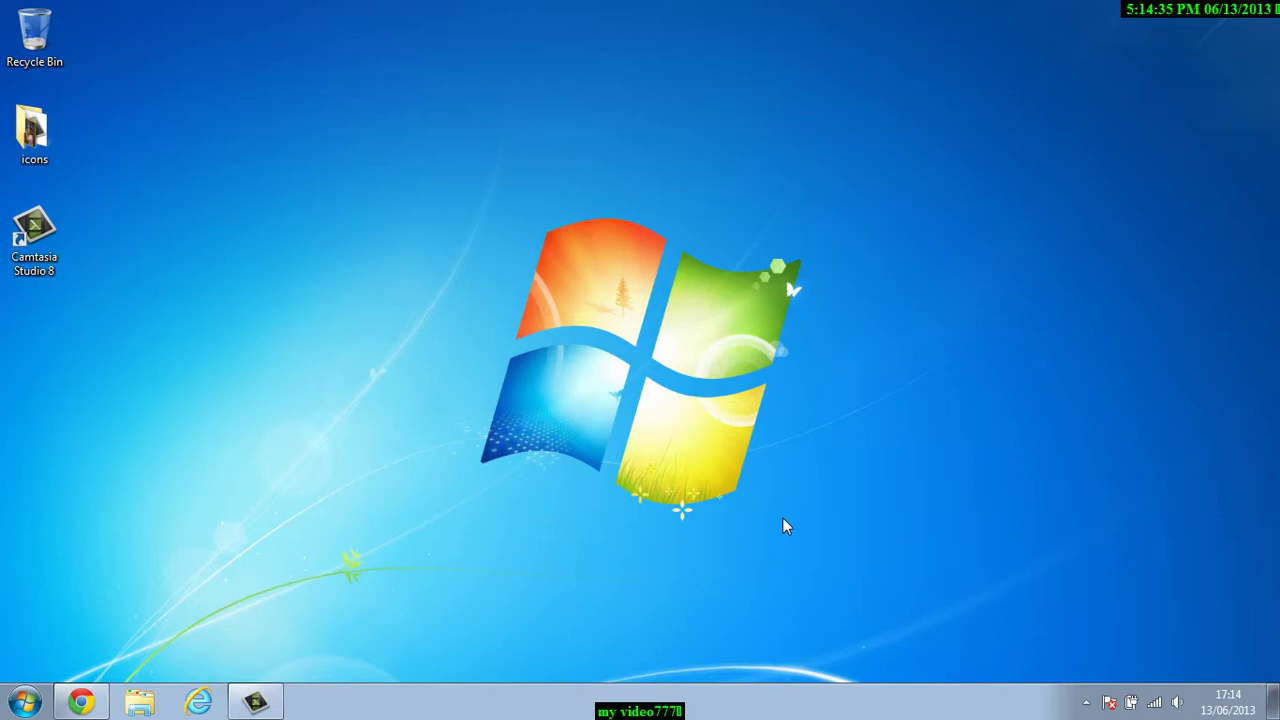
{"action": "left_click", "coordinate": [81, 701]}
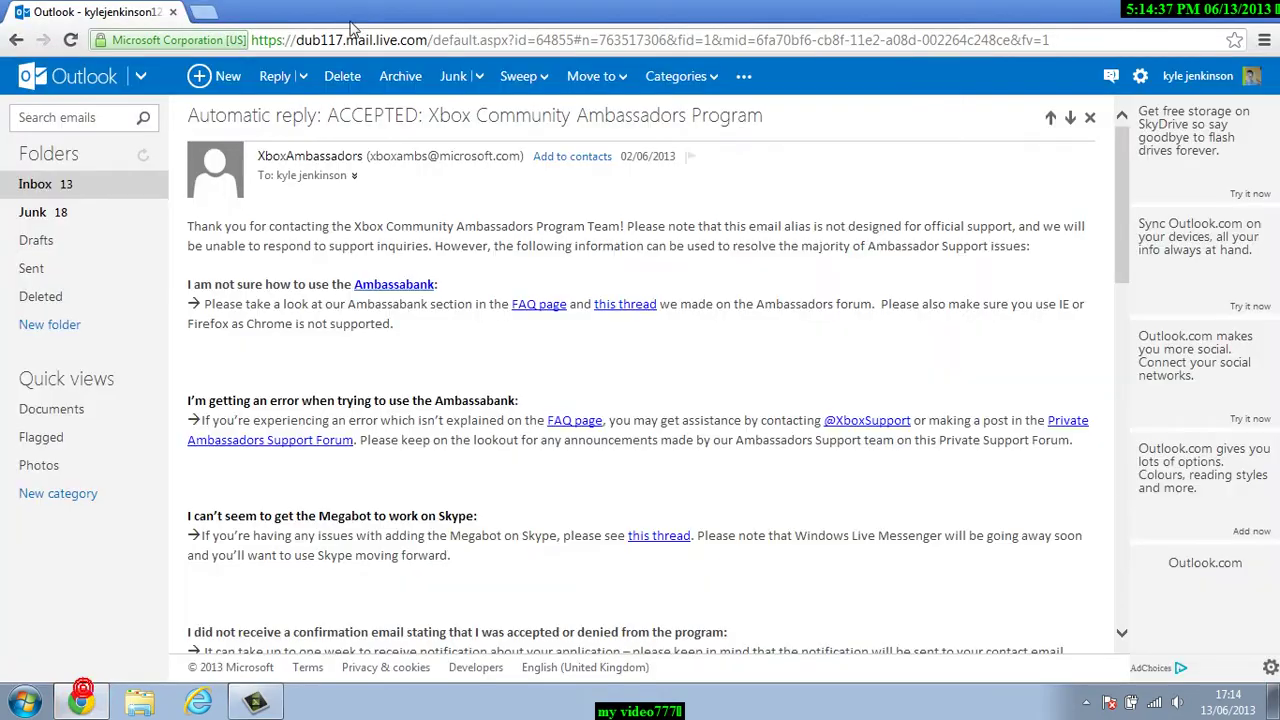
{"action": "left_click", "coordinate": [345, 40]}
{"action": "type", "text": "www.google.com"}
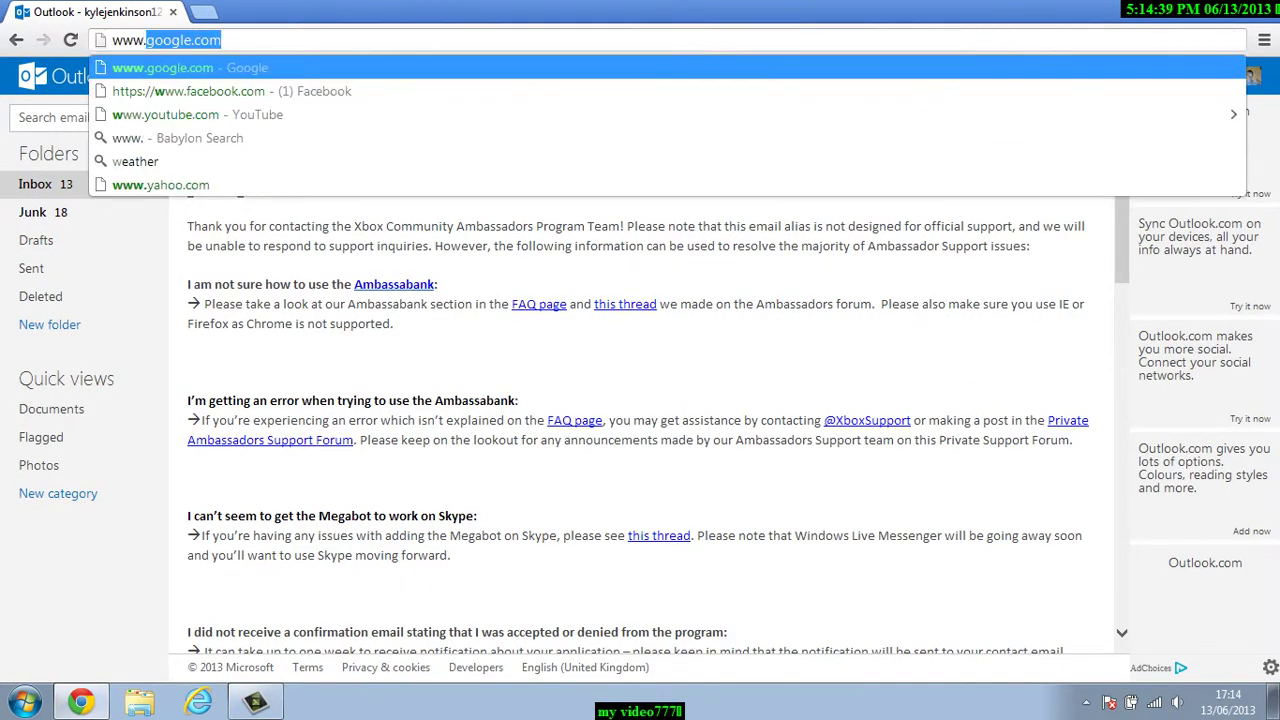
{"action": "key", "text": "Return"}
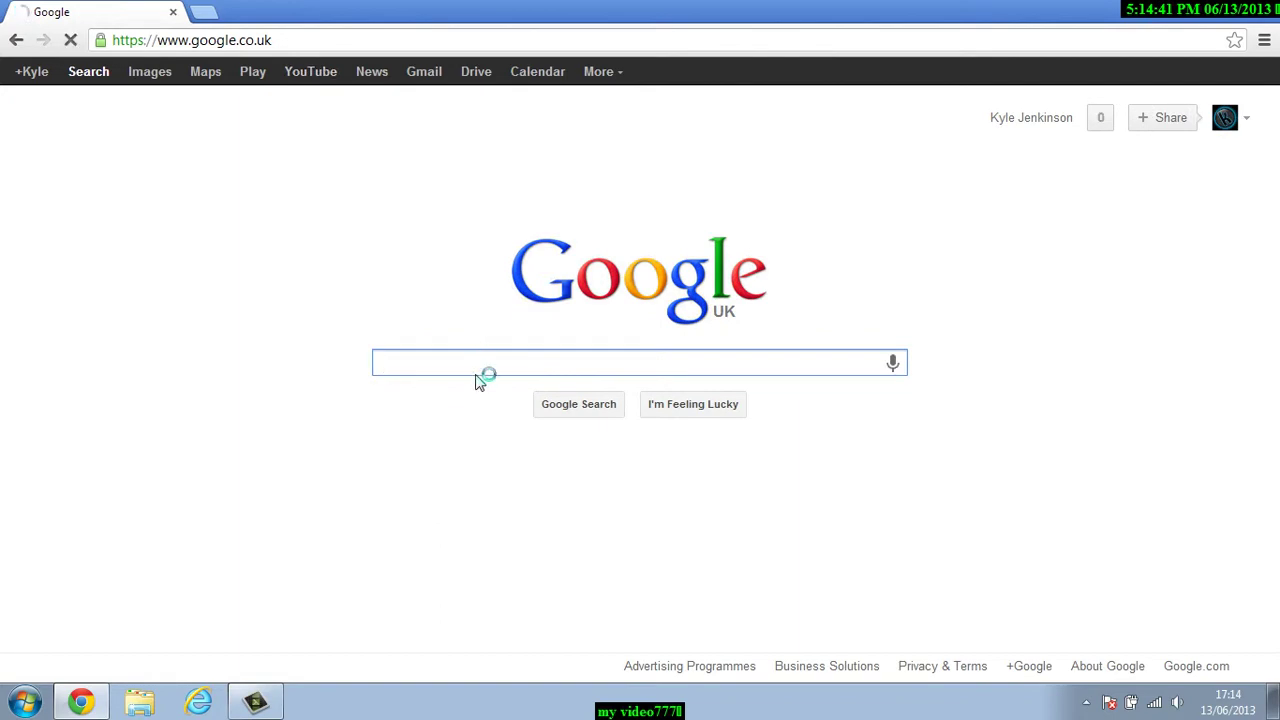
{"action": "type", "text": "word"}
{"action": "key", "text": "Return"}
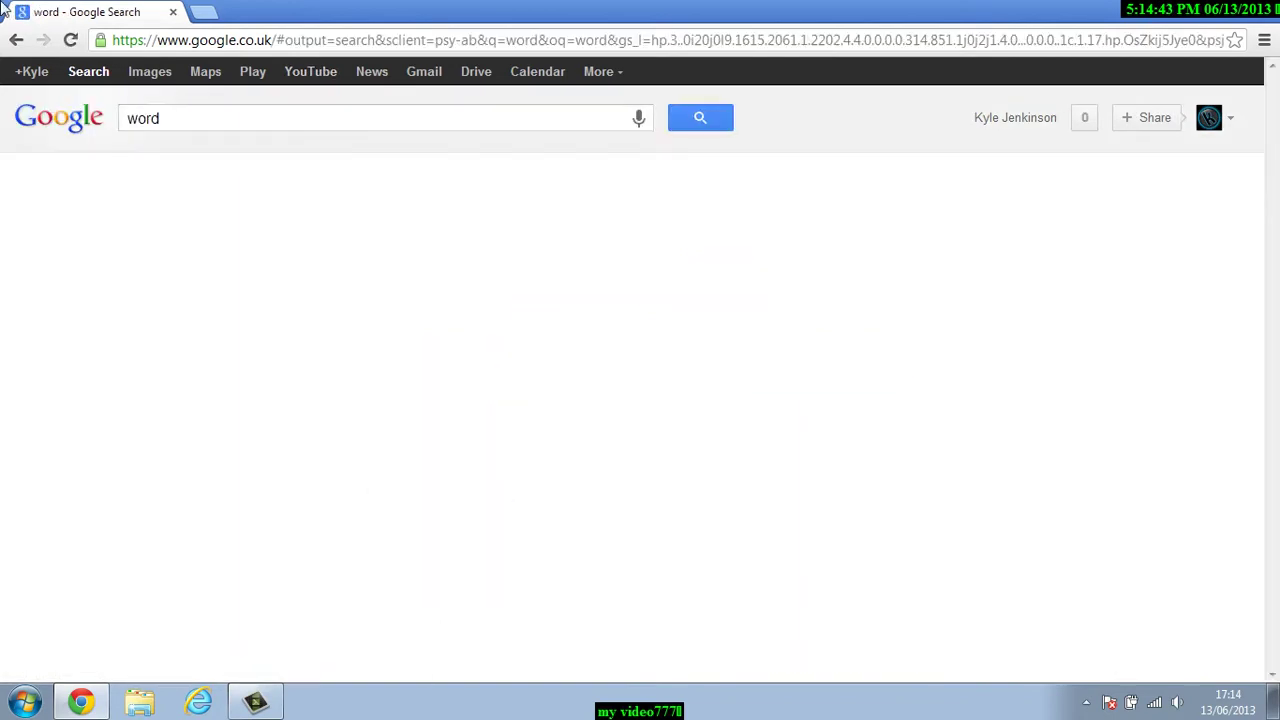
{"action": "left_click", "coordinate": [140, 86]}
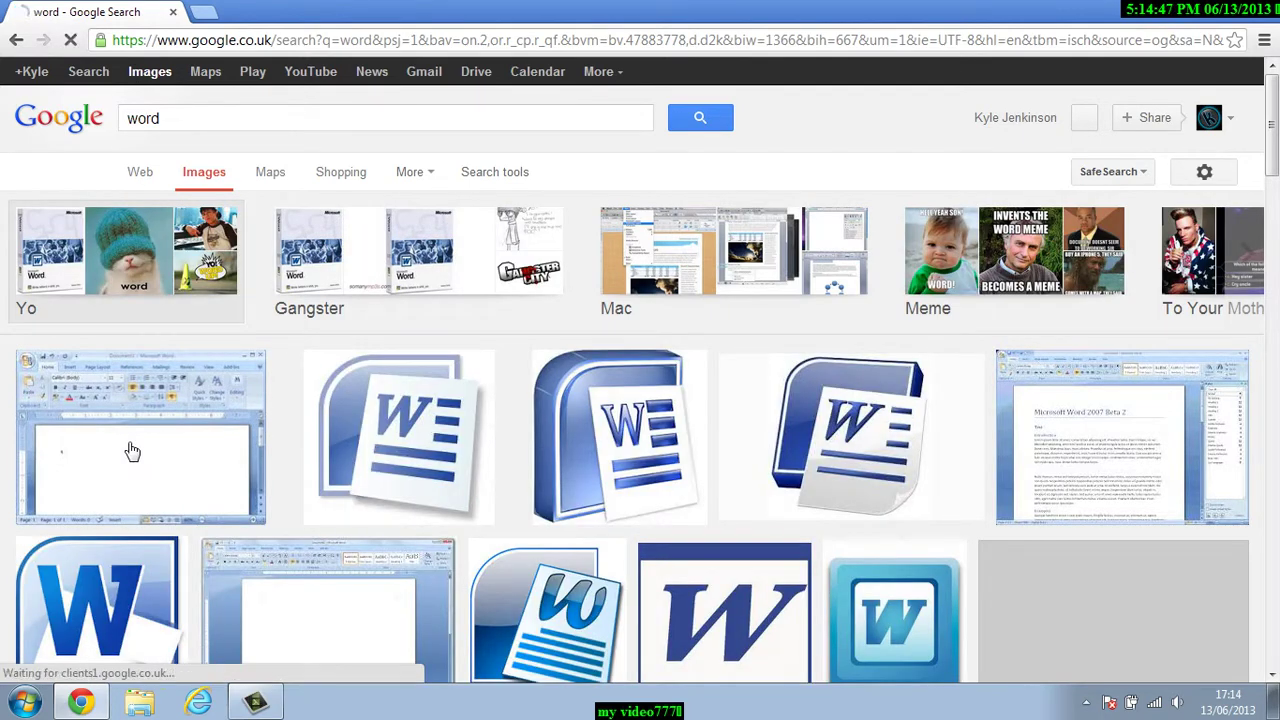
{"action": "left_click", "coordinate": [129, 449]}
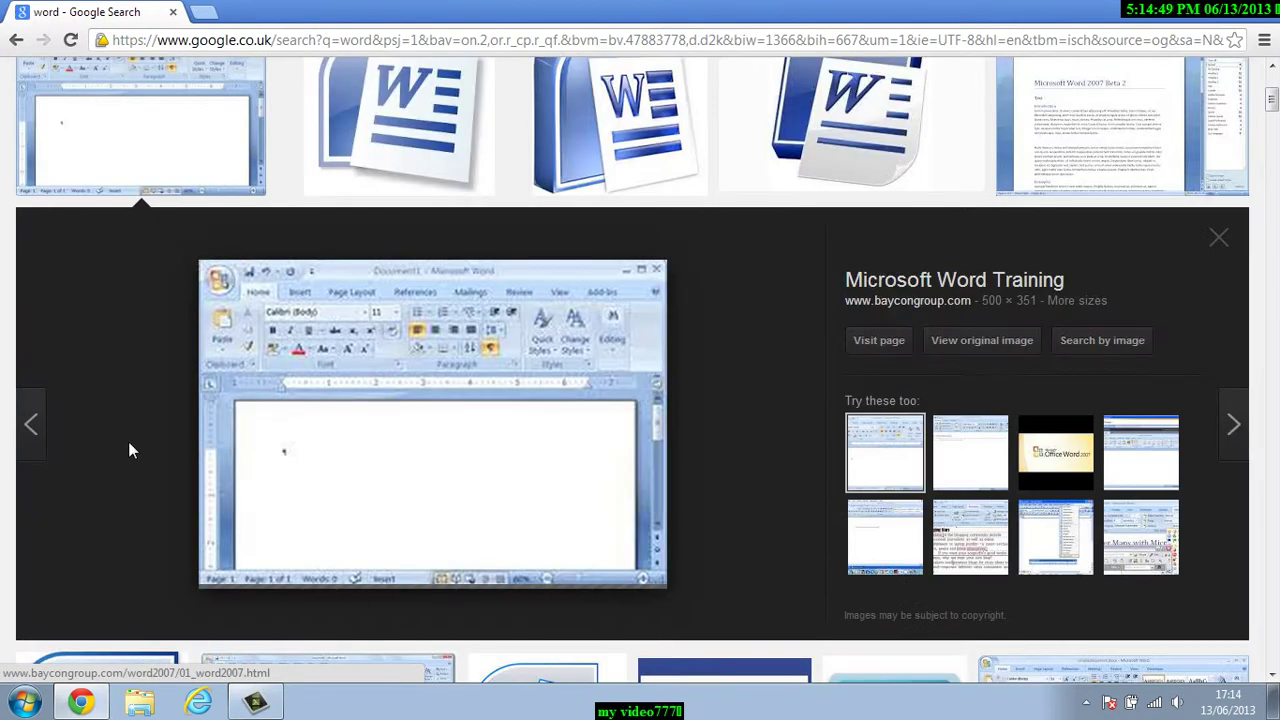
{"action": "left_click", "coordinate": [366, 466]}
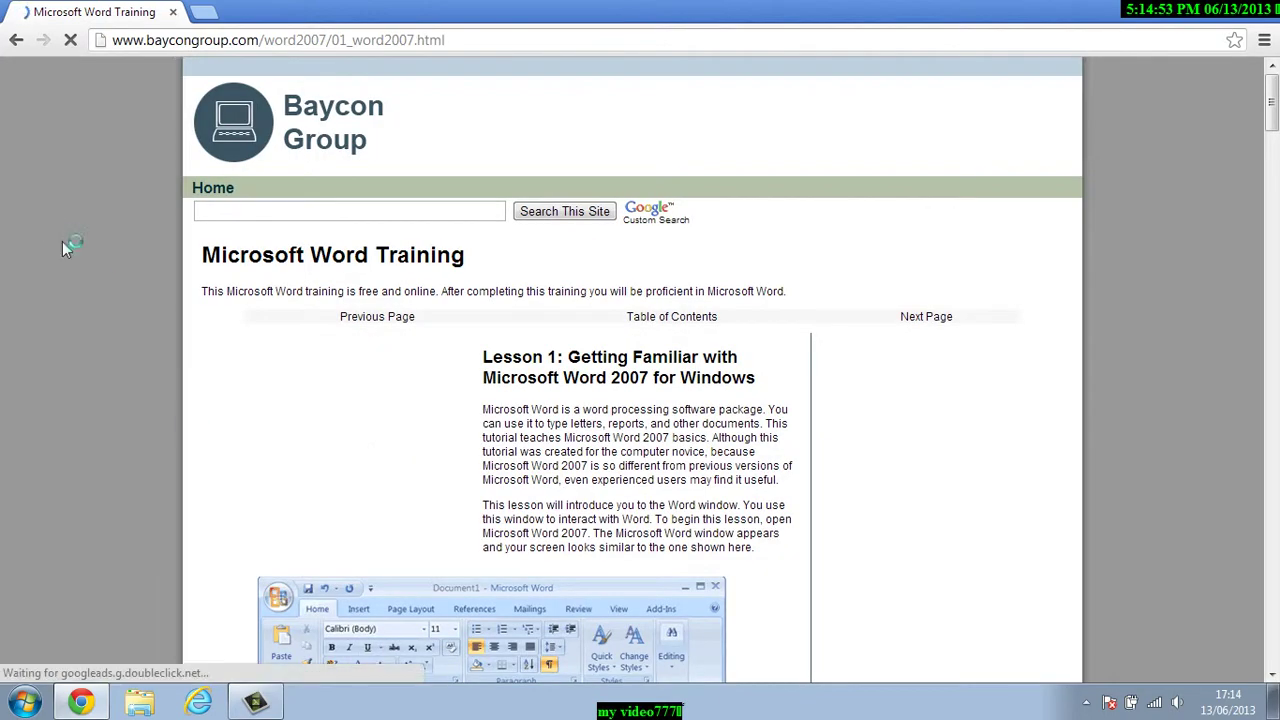
{"action": "left_click", "coordinate": [17, 43]}
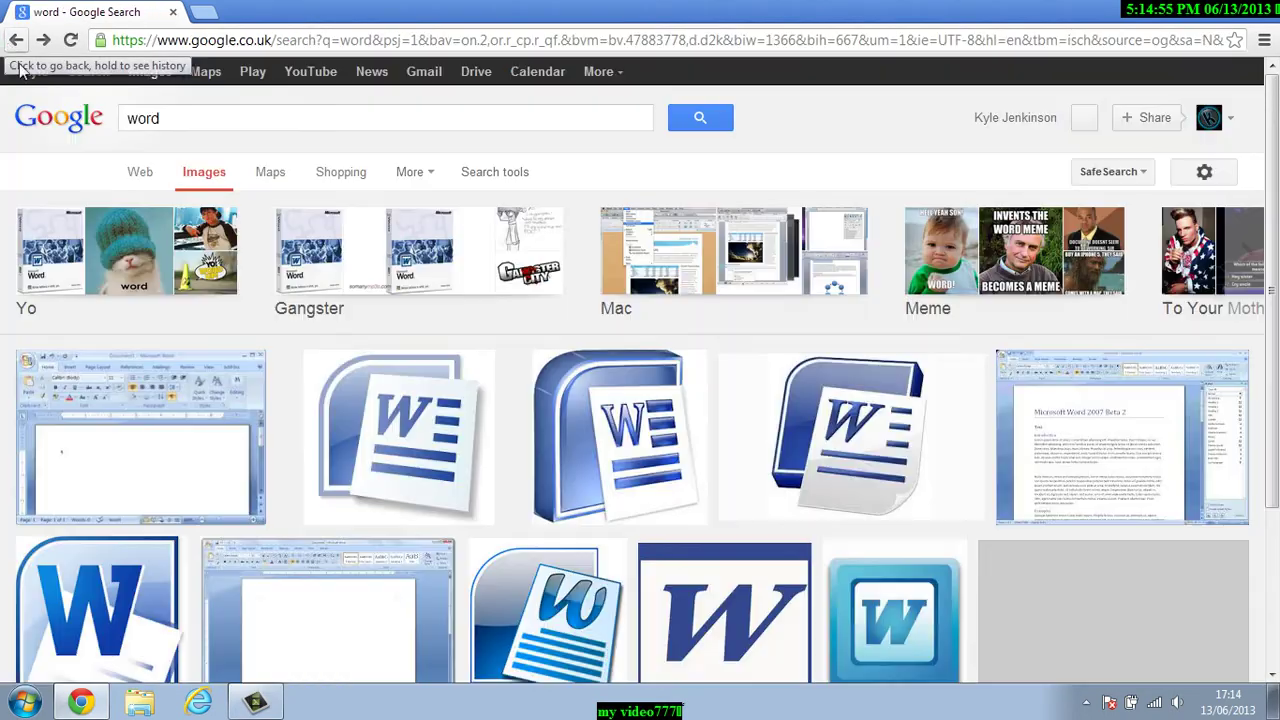
Enlarge the blank Microsoft Word document screenshot from en.academic.ru in the image results.
{"action": "scroll", "coordinate": [143, 371], "scroll_direction": "down", "scroll_amount": 3}
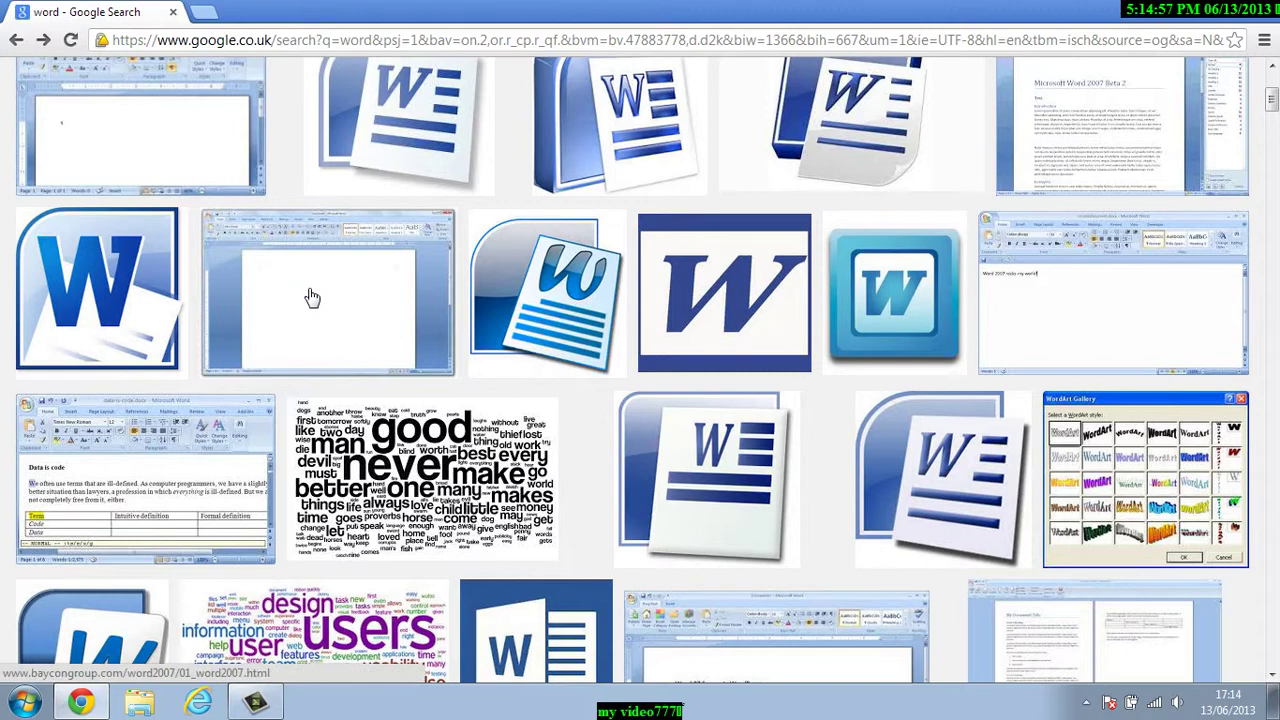
{"action": "left_click", "coordinate": [312, 297]}
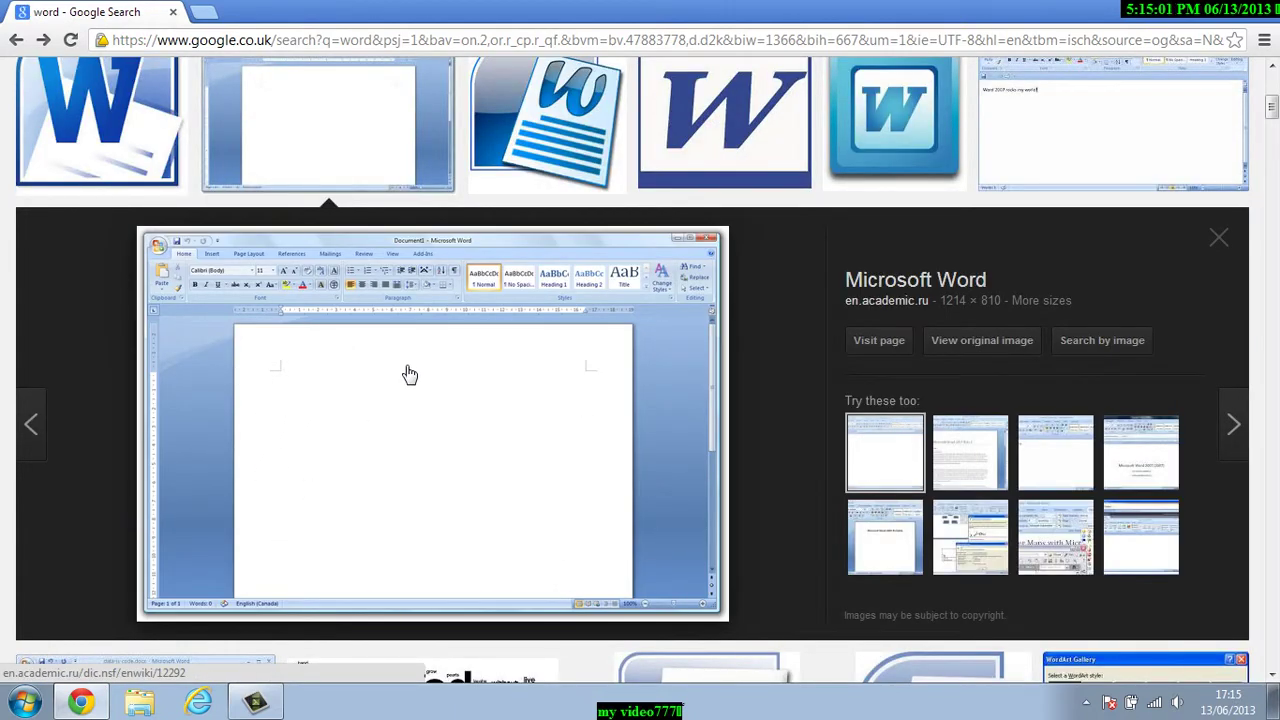
{"action": "mouse_move", "coordinate": [308, 350]}
{"action": "left_mouse_down"}
{"action": "mouse_move", "coordinate": [240, 309]}
{"action": "mouse_move", "coordinate": [486, 343]}
{"action": "mouse_move", "coordinate": [612, 610]}
{"action": "mouse_move", "coordinate": [631, 608]}
{"action": "left_mouse_up"}
Show the desktop, select and deselect the Camtasia Studio 8 shortcut, and return to the Word image results in Chrome.
{"action": "left_click", "coordinate": [1274, 703]}
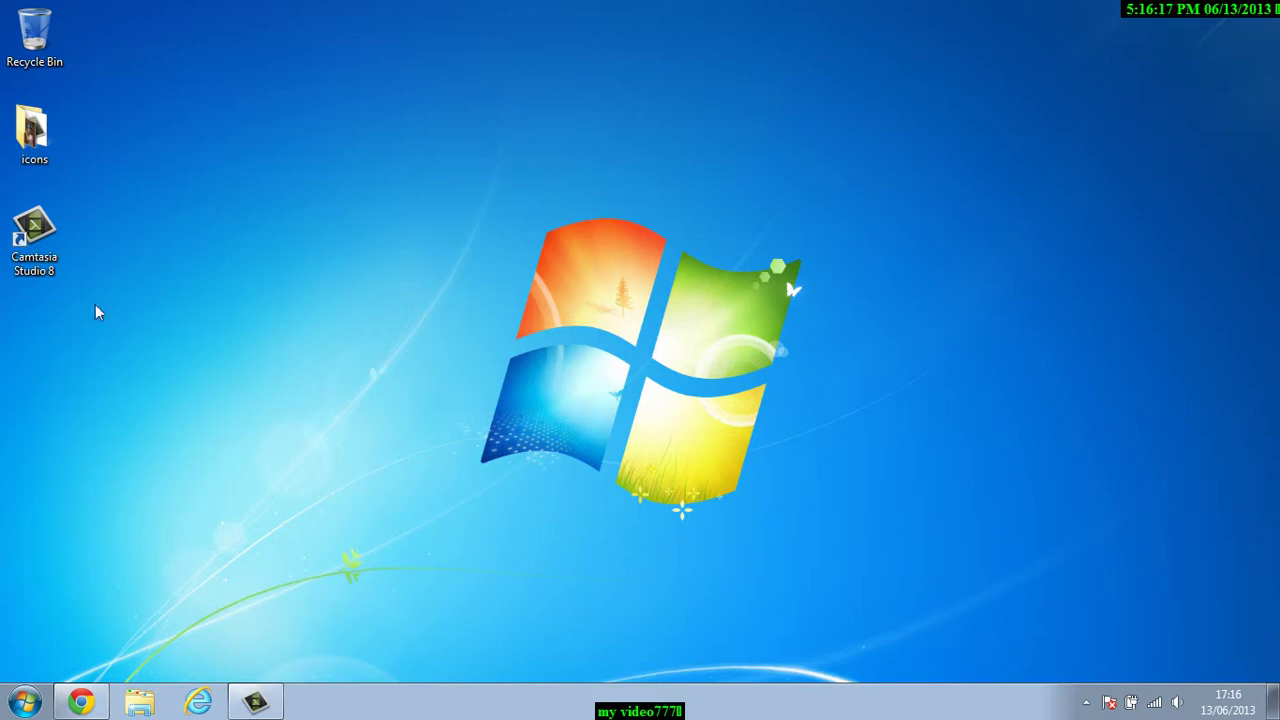
{"action": "left_click_drag", "start_coordinate": [6, 358], "coordinate": [66, 326]}
{"action": "left_click", "coordinate": [40, 238]}
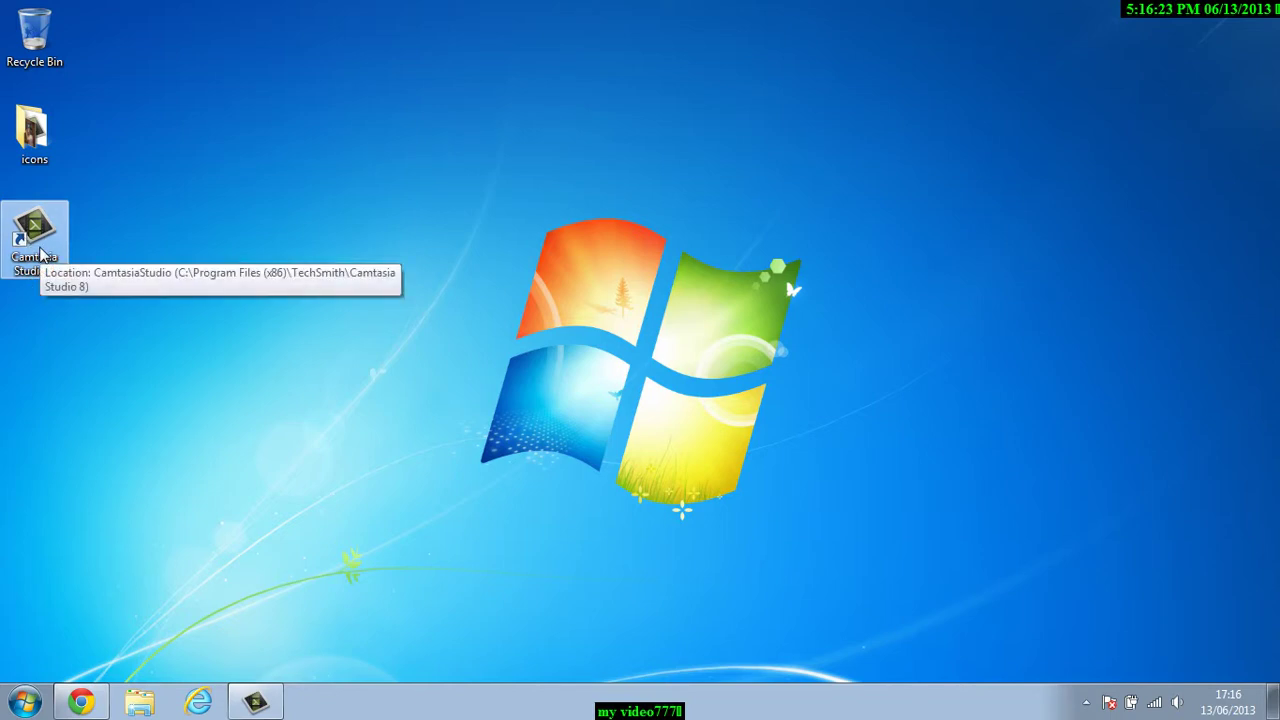
{"action": "left_click", "coordinate": [88, 348]}
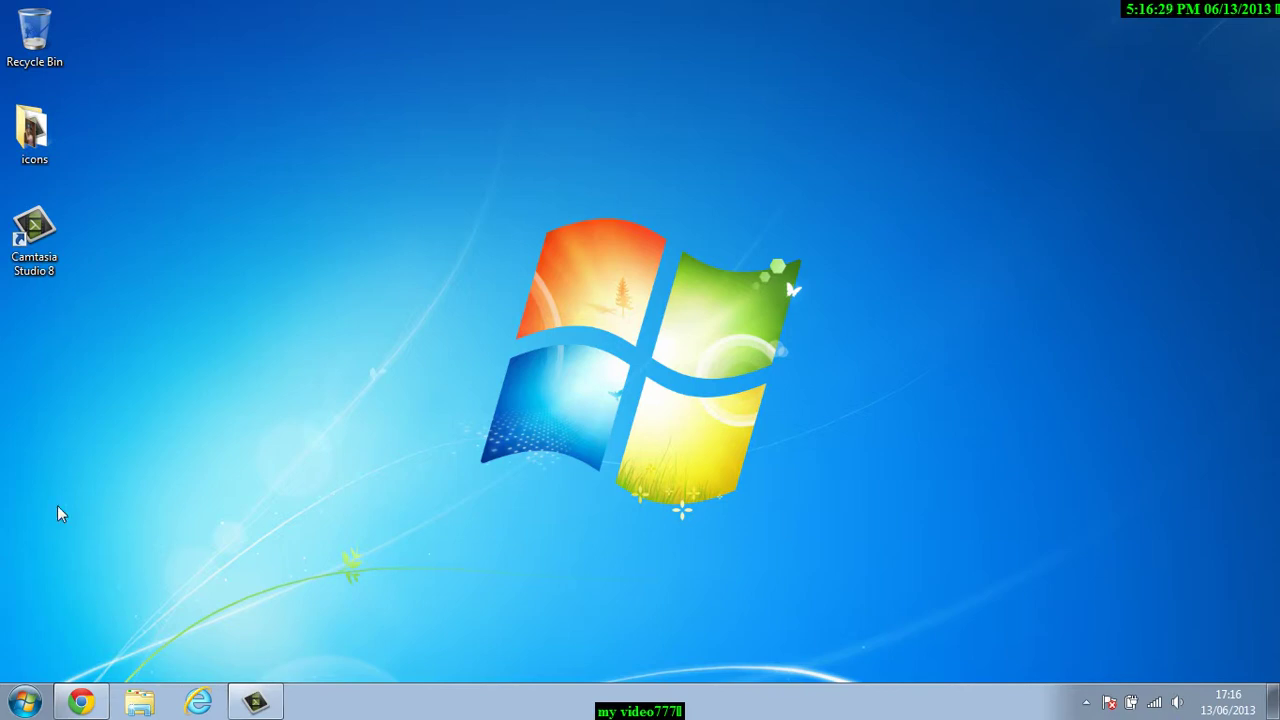
{"action": "mouse_move", "coordinate": [72, 712]}
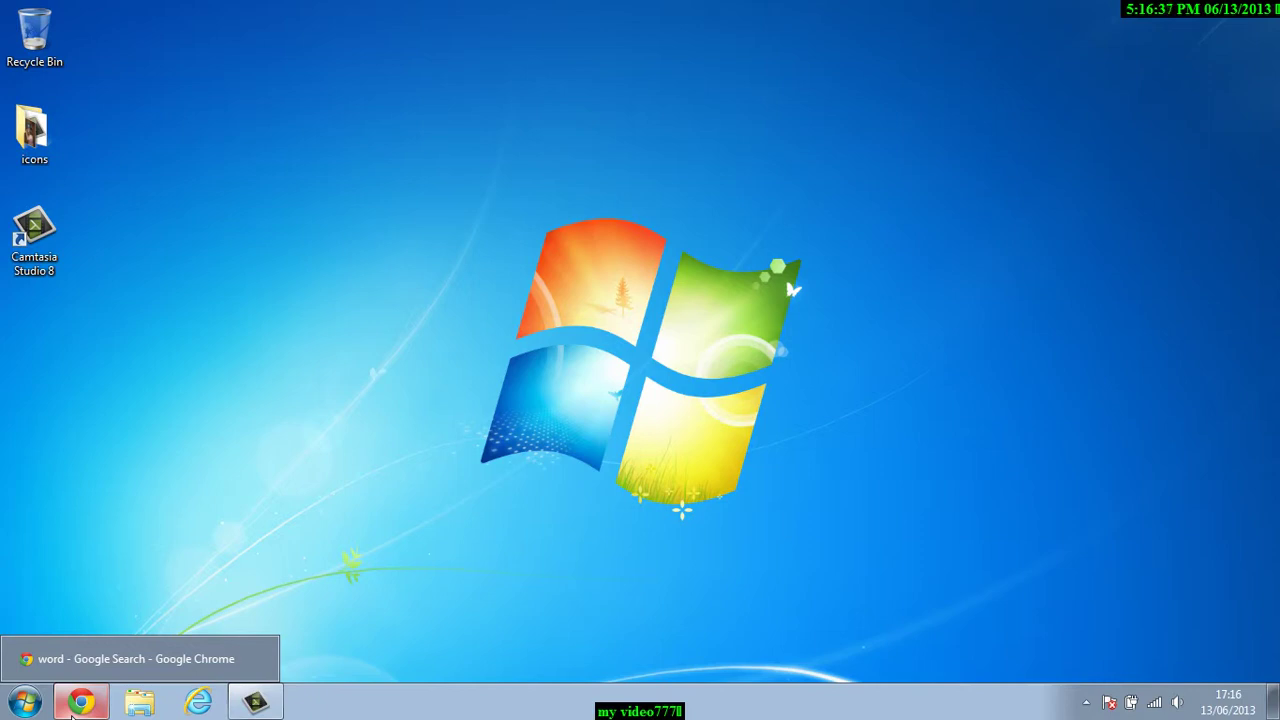
{"action": "left_click", "coordinate": [103, 670]}
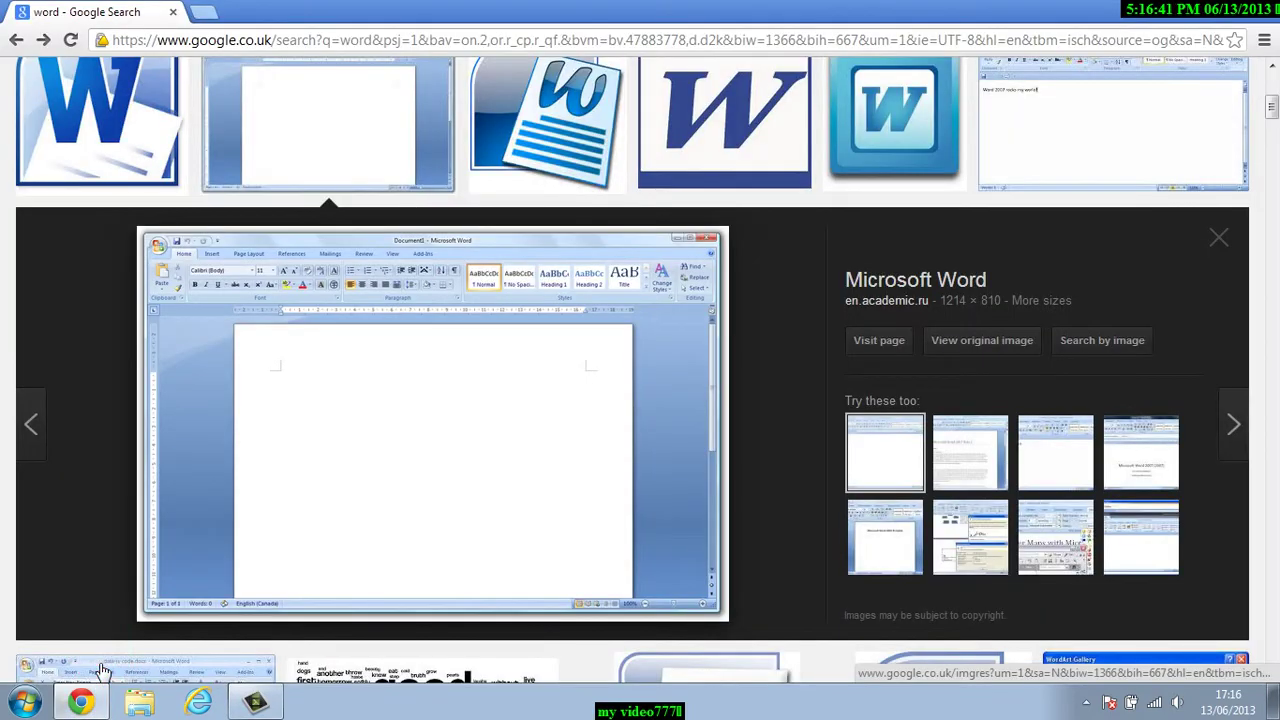
{"action": "left_click", "coordinate": [346, 40]}
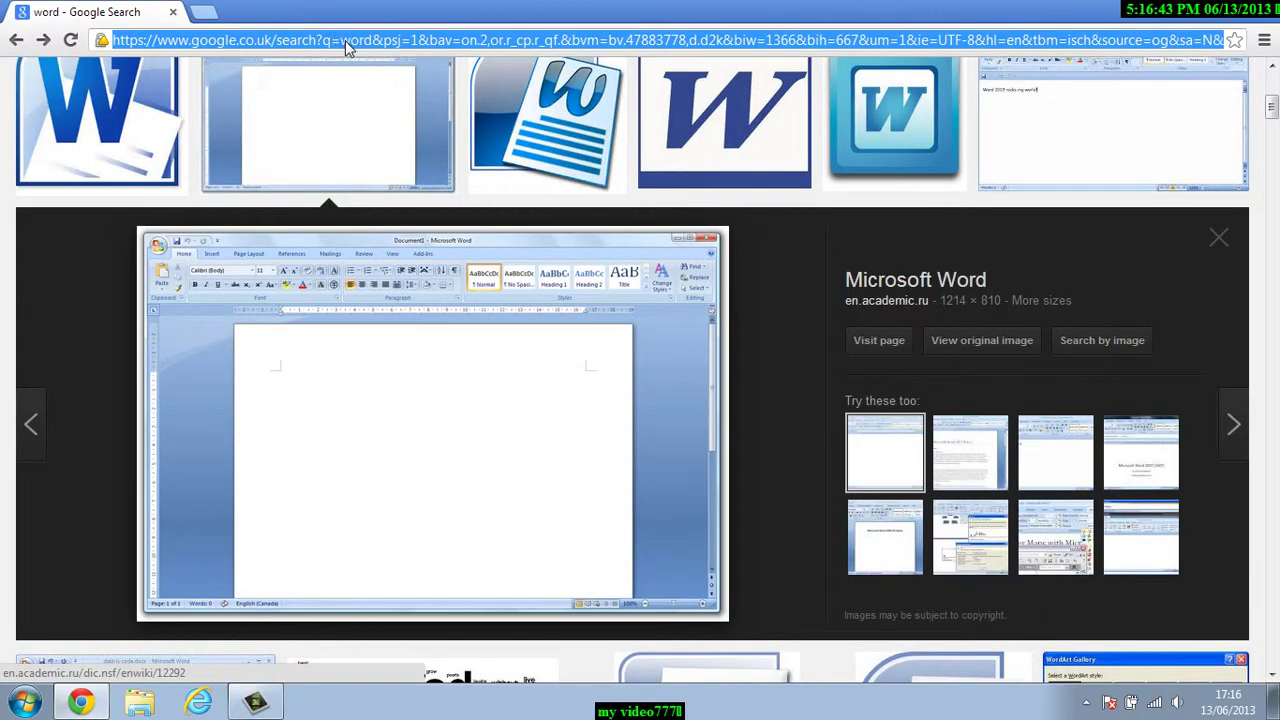
{"action": "key", "text": "BackSpace"}
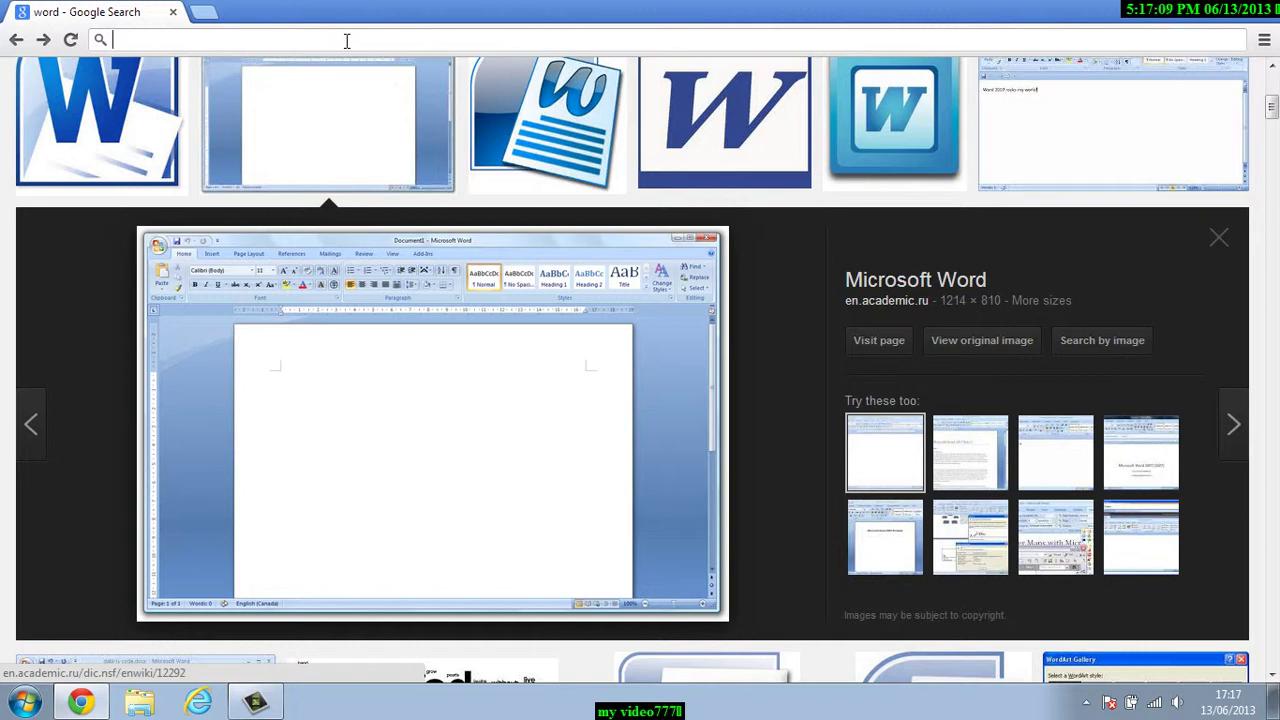
{"action": "type", "text": "www"}
{"action": "key", "text": "BackSpace"}
{"action": "key", "text": "BackSpace"}
{"action": "key", "text": "BackSpace"}
{"action": "key", "text": "BackSpace"}
{"action": "type", "text": "www."}
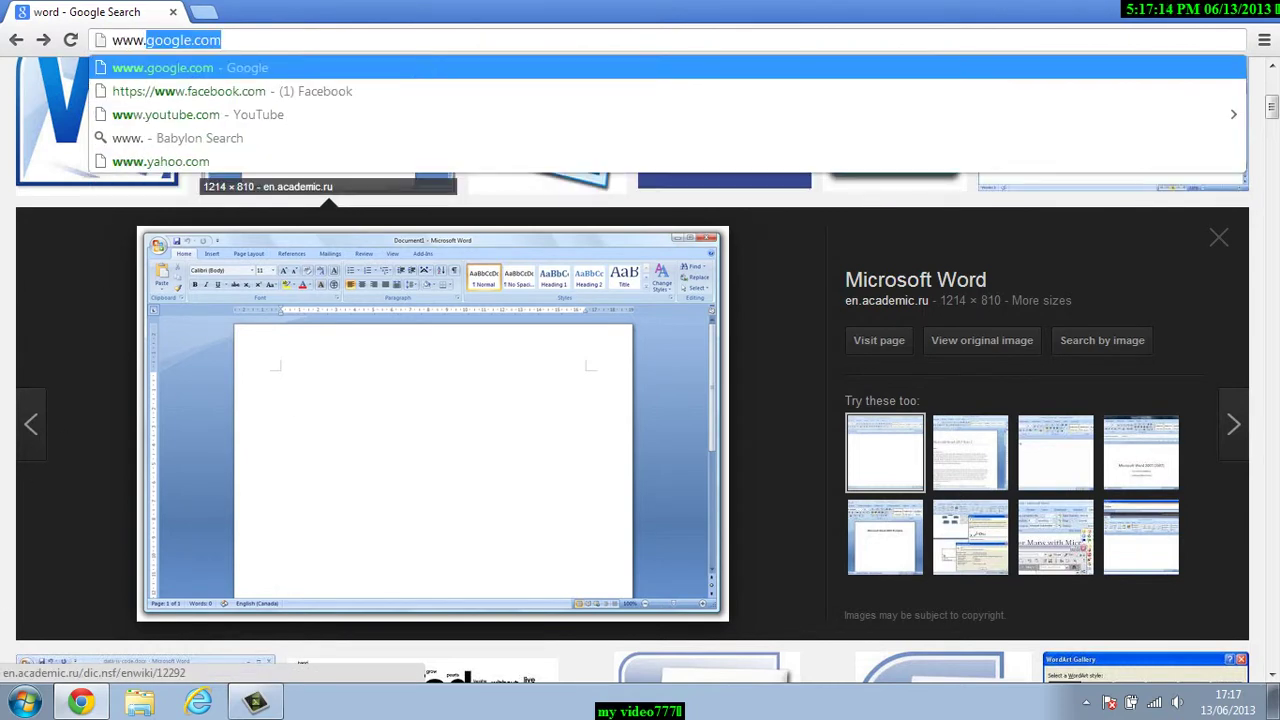
{"action": "key", "text": "Return"}
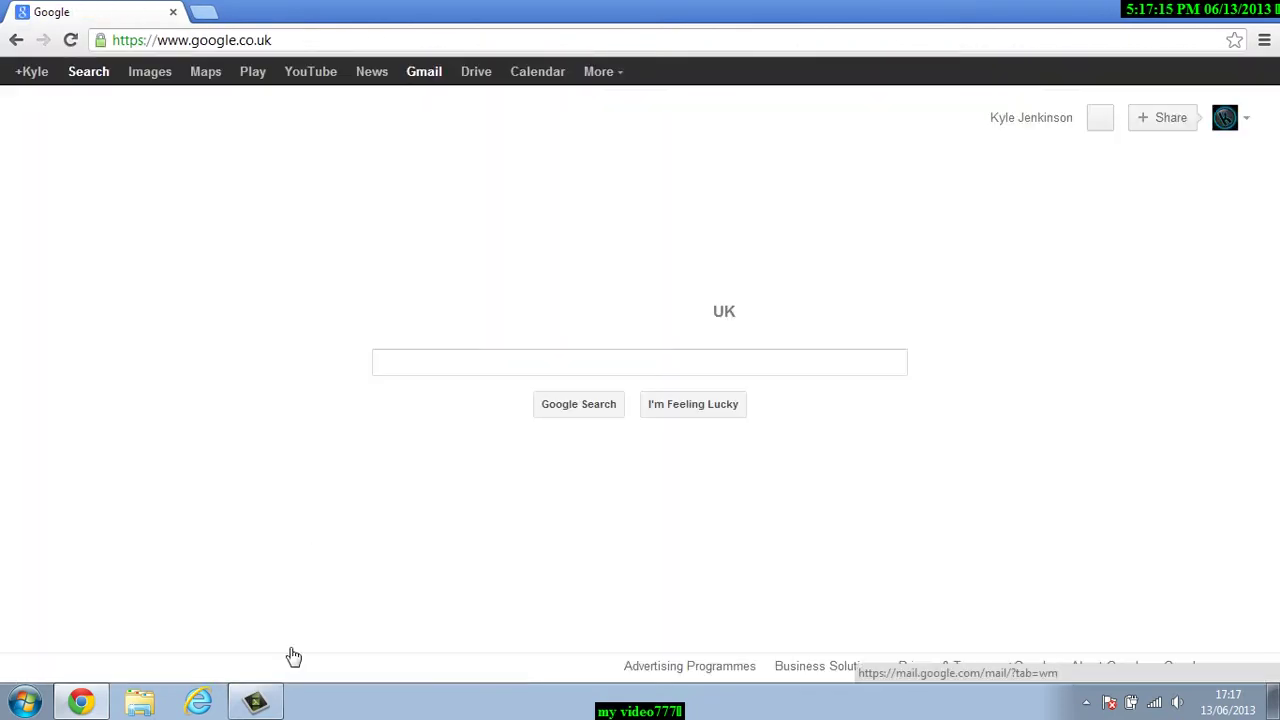
Run a Google web search for "htoamil".
{"action": "type", "text": "htoa"}
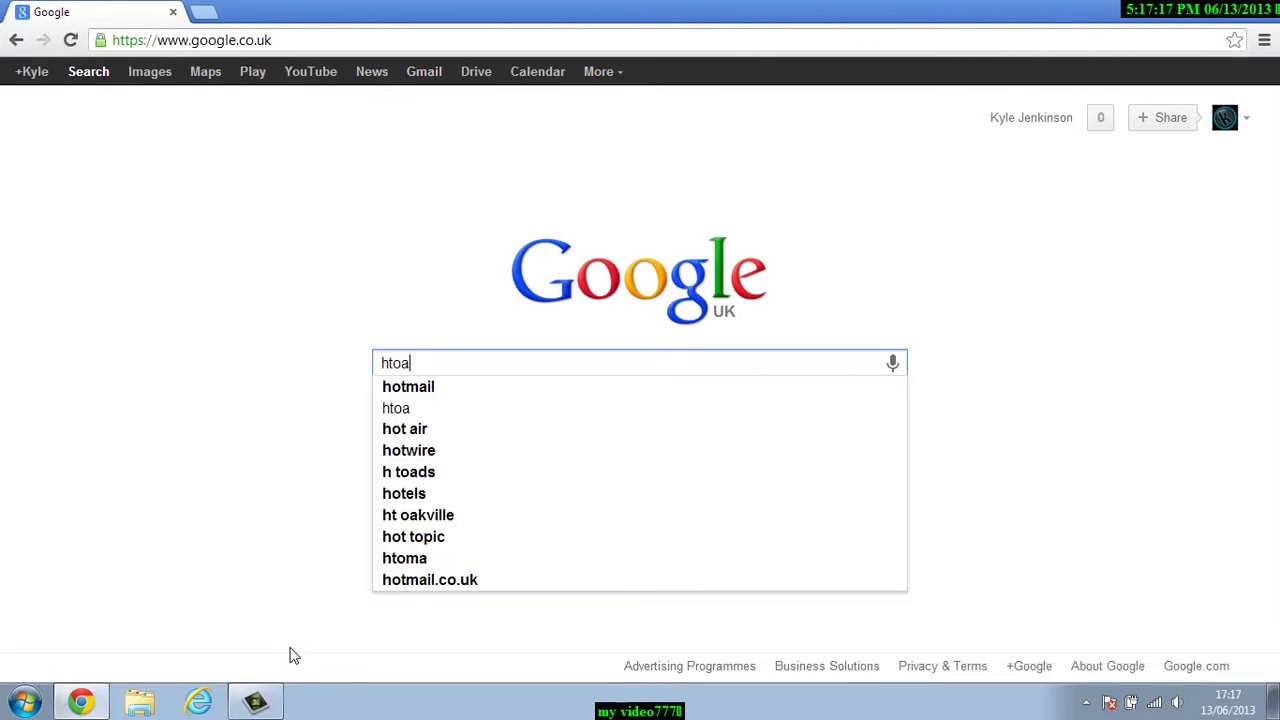
{"action": "type", "text": "mil"}
{"action": "key", "text": "Return"}
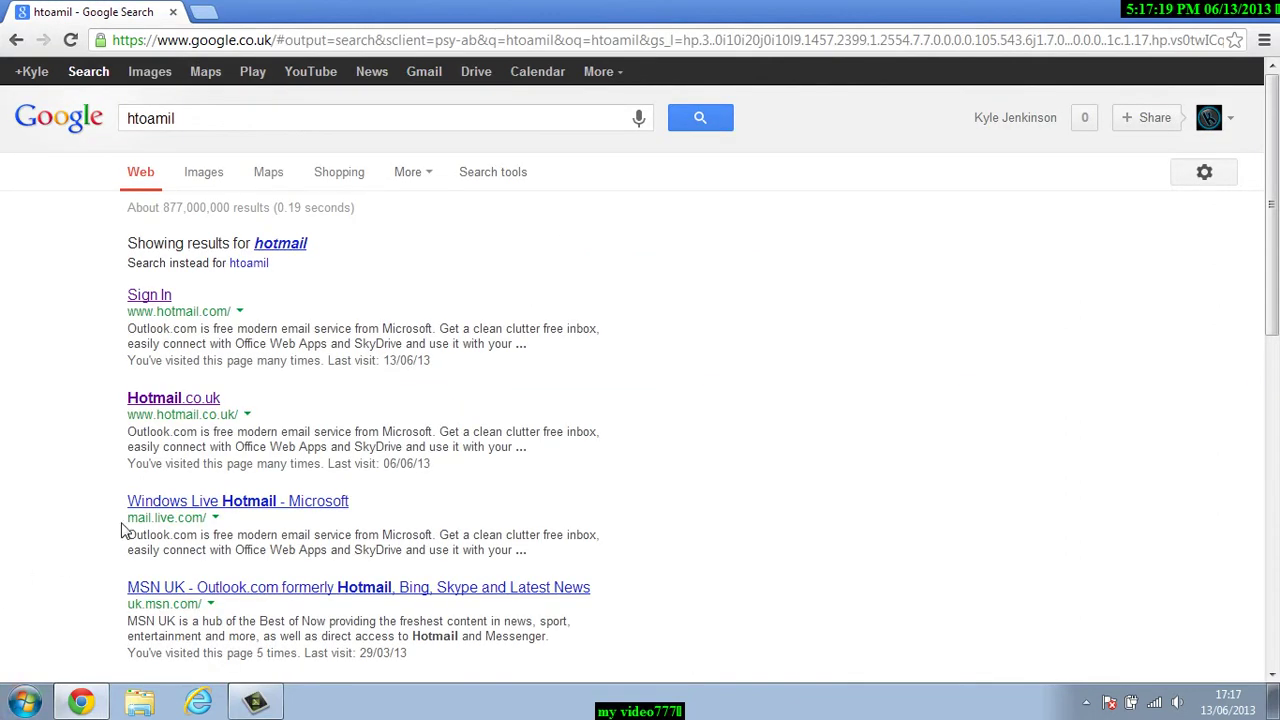
{"action": "left_click", "coordinate": [152, 294]}
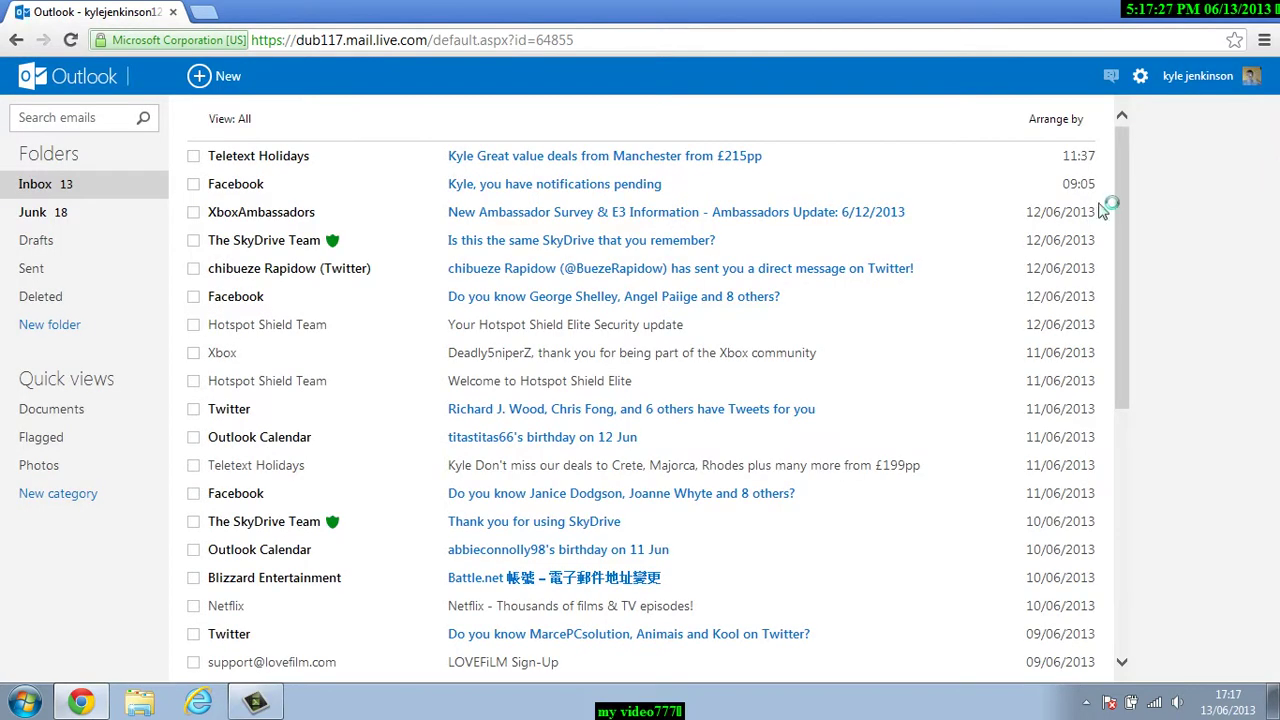
{"action": "left_click_drag", "start_coordinate": [1126, 208], "coordinate": [1088, 500]}
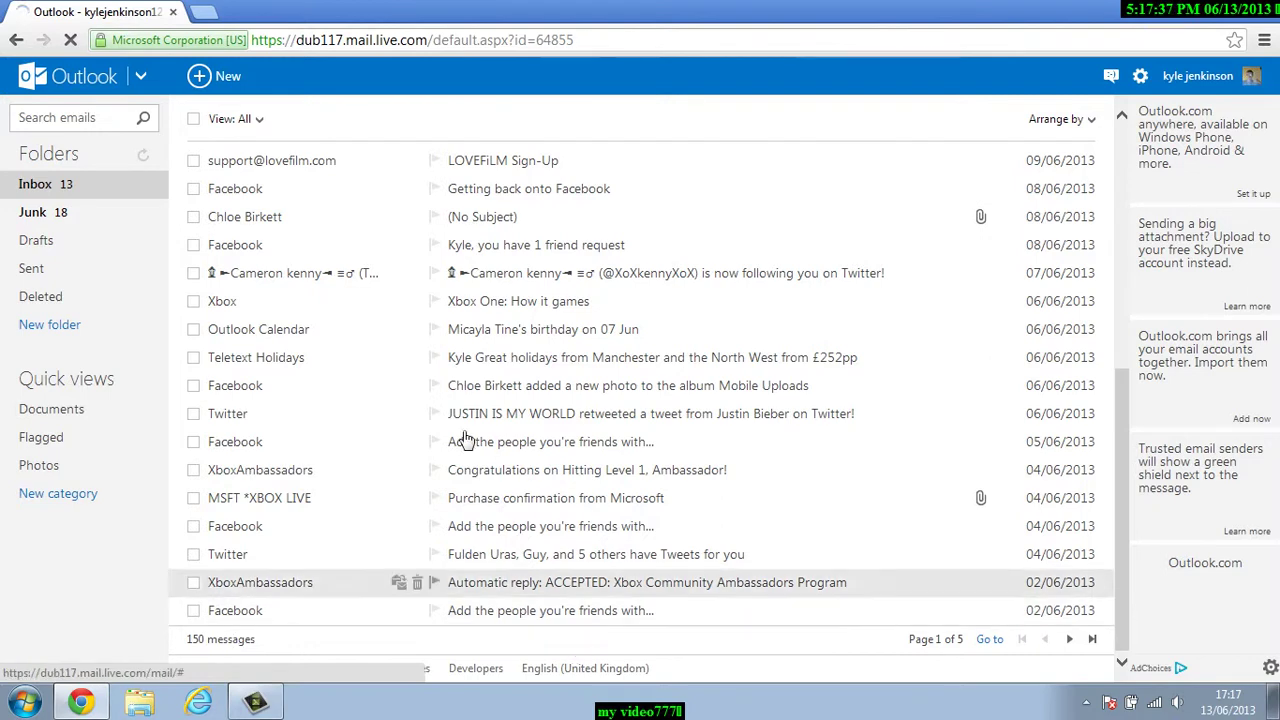
{"action": "left_click", "coordinate": [285, 582]}
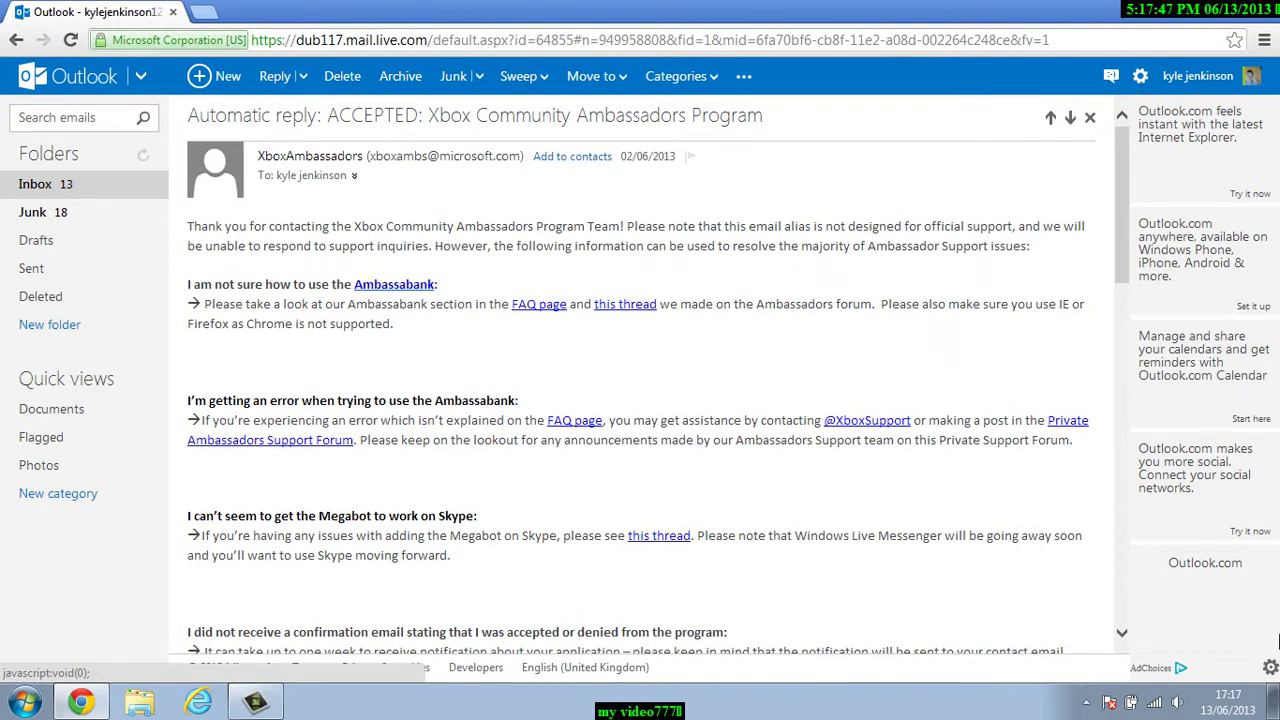
Show the desktop, return to the XboxAmbassadors email in Chrome, and start a reply to it.
{"action": "left_click", "coordinate": [1274, 700]}
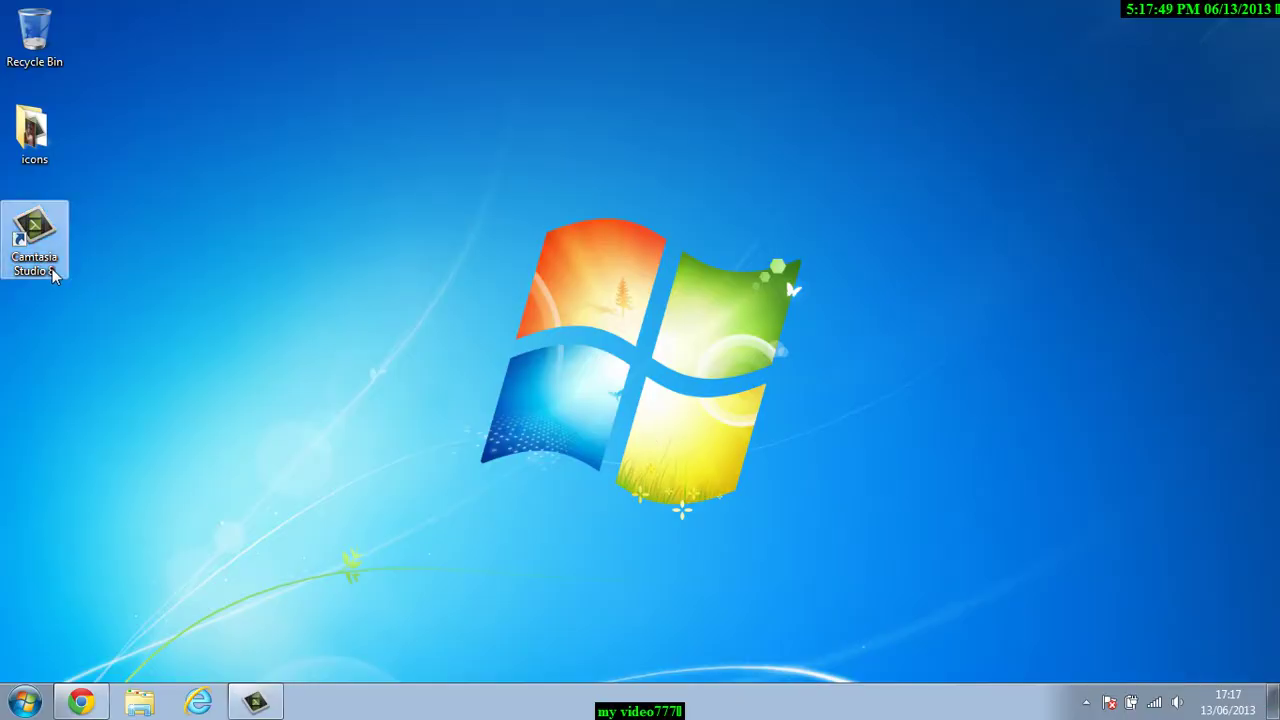
{"action": "left_click", "coordinate": [84, 705]}
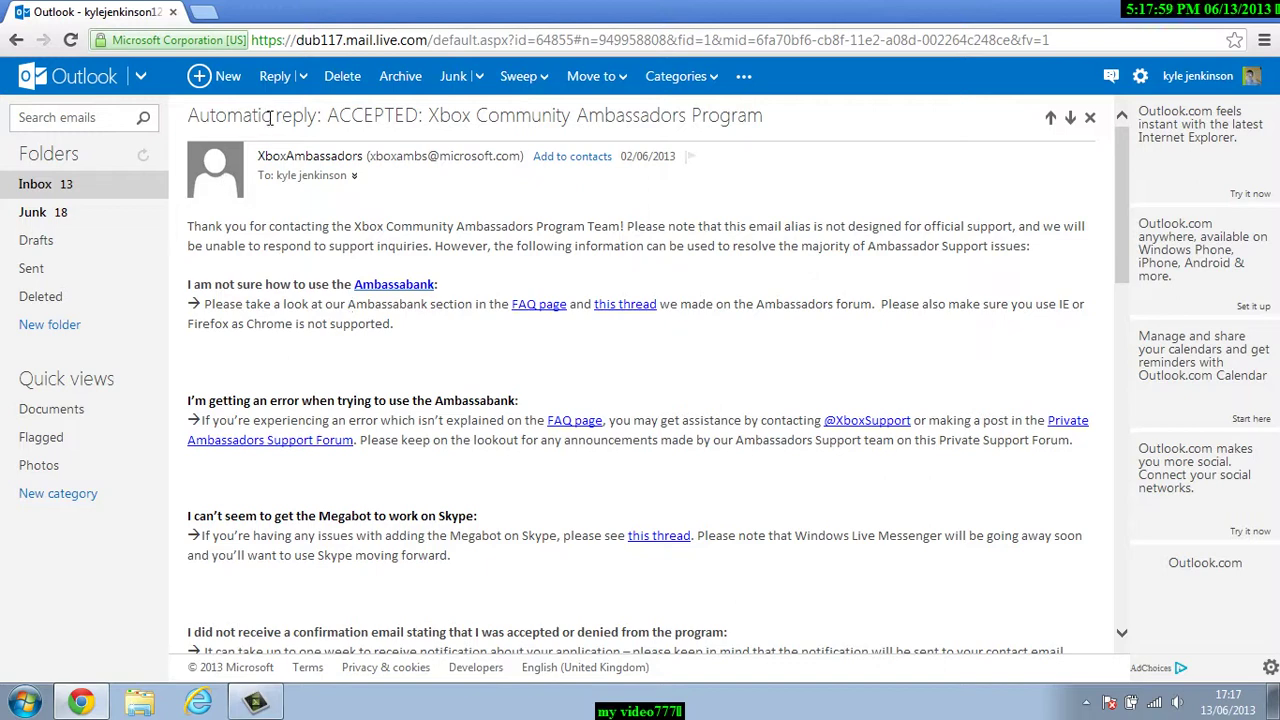
{"action": "left_click", "coordinate": [277, 80]}
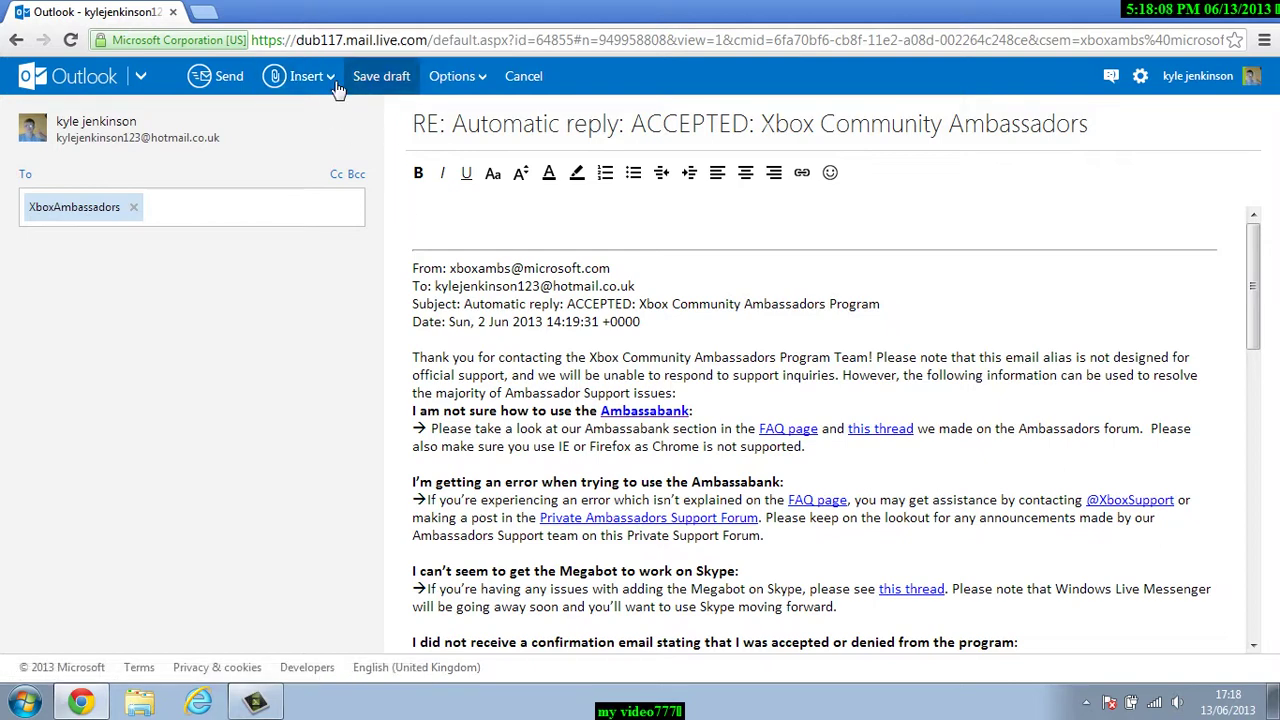
Browse the desktop for a file to attach to the reply, select the Camtasia Studio 8 shortcut, and cancel the selection.
{"action": "left_click", "coordinate": [274, 80]}
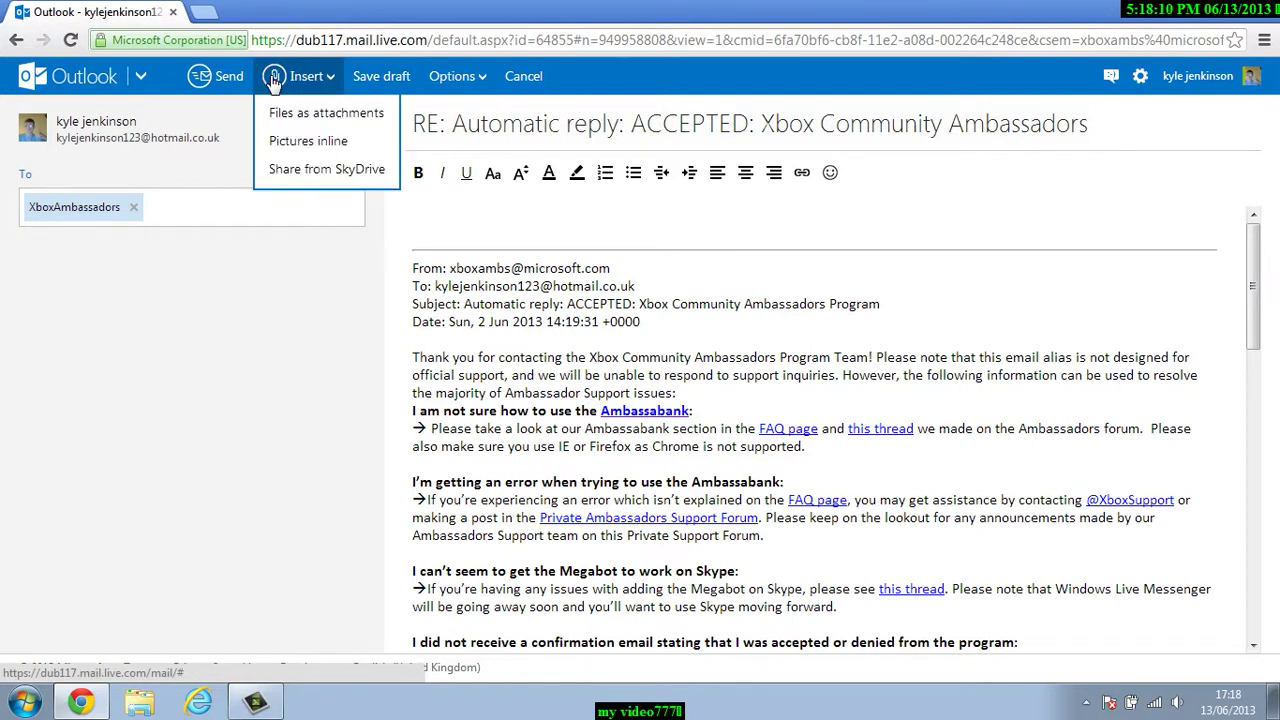
{"action": "left_click", "coordinate": [301, 118]}
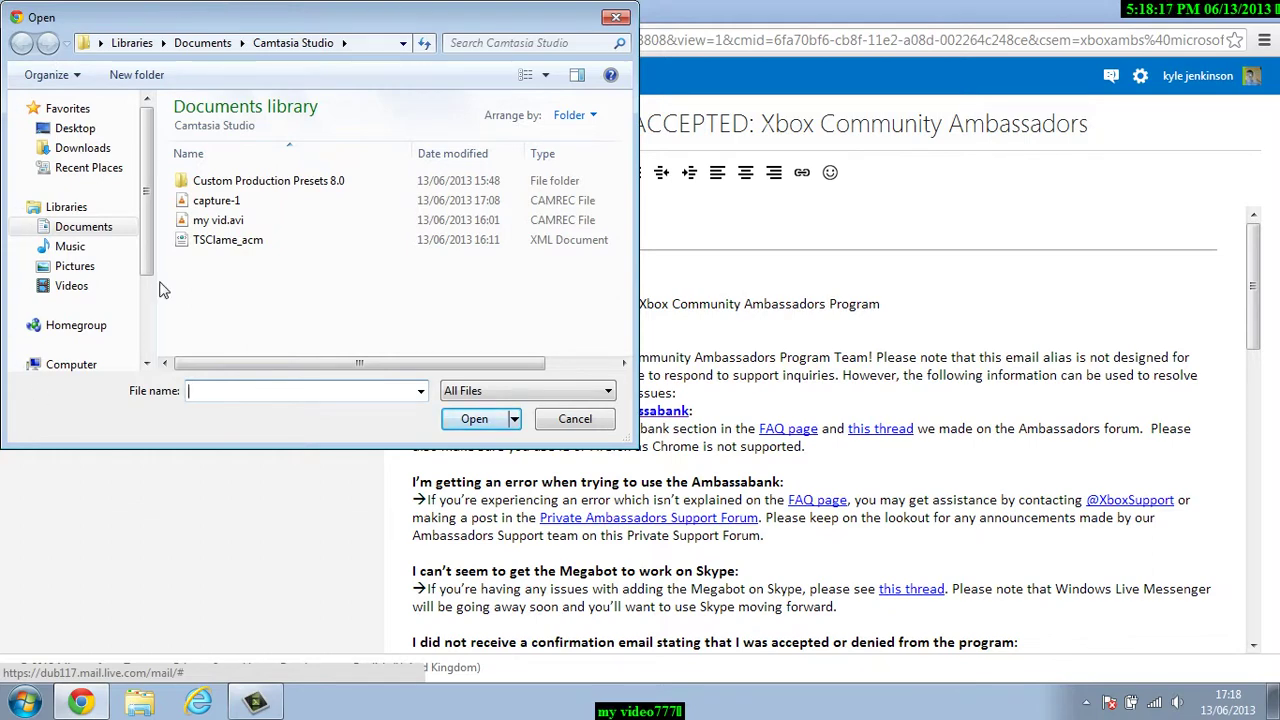
{"action": "left_click", "coordinate": [68, 129]}
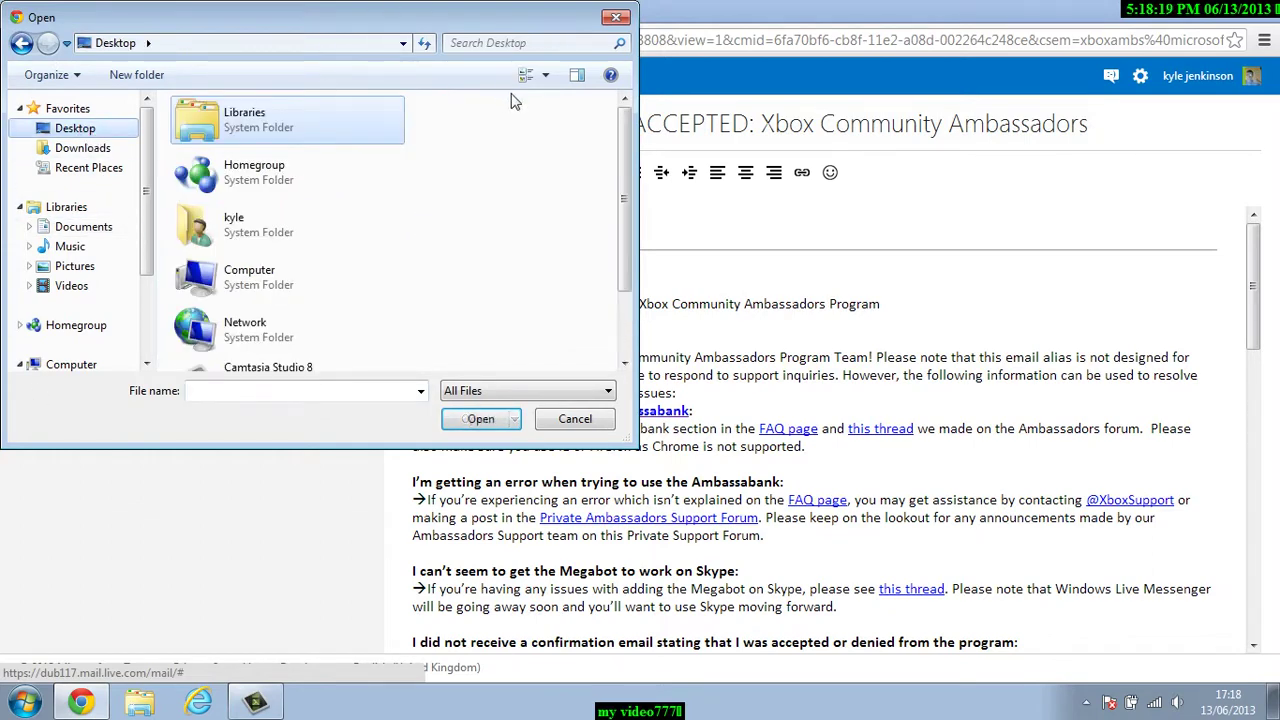
{"action": "scroll", "coordinate": [624, 180], "scroll_direction": "down", "scroll_amount": 1}
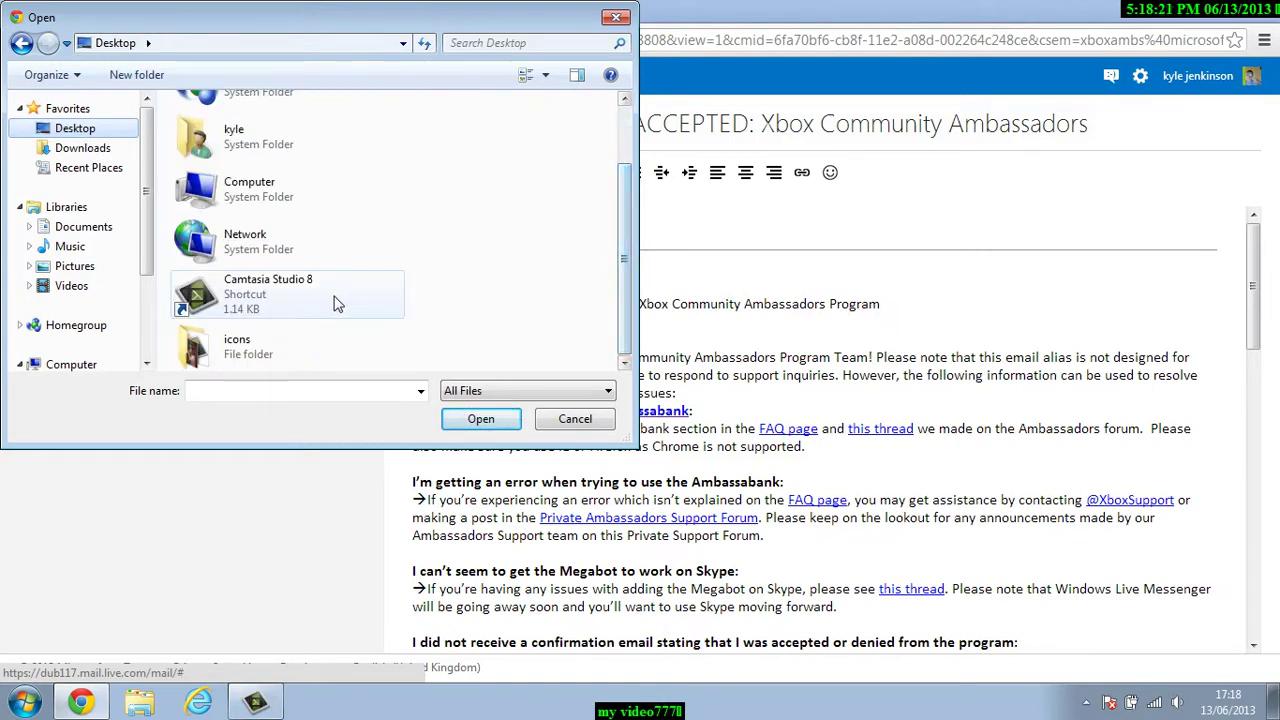
{"action": "left_click", "coordinate": [258, 318]}
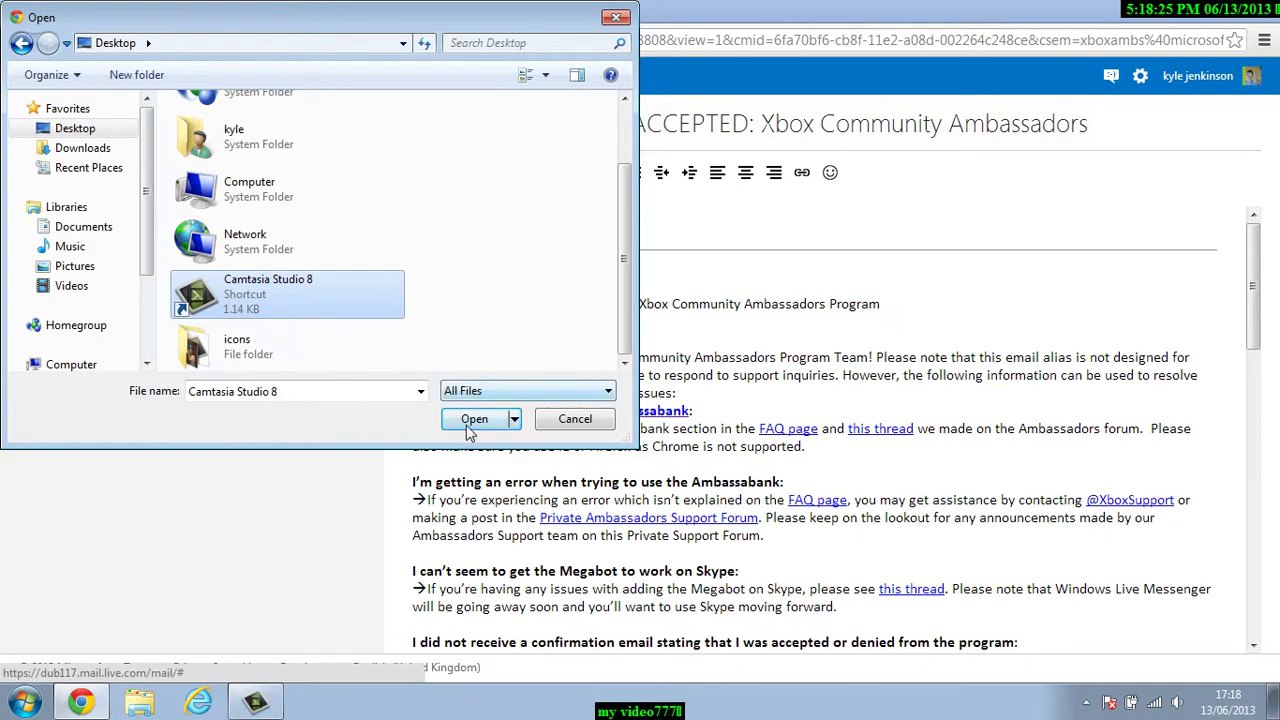
{"action": "left_click", "coordinate": [590, 420]}
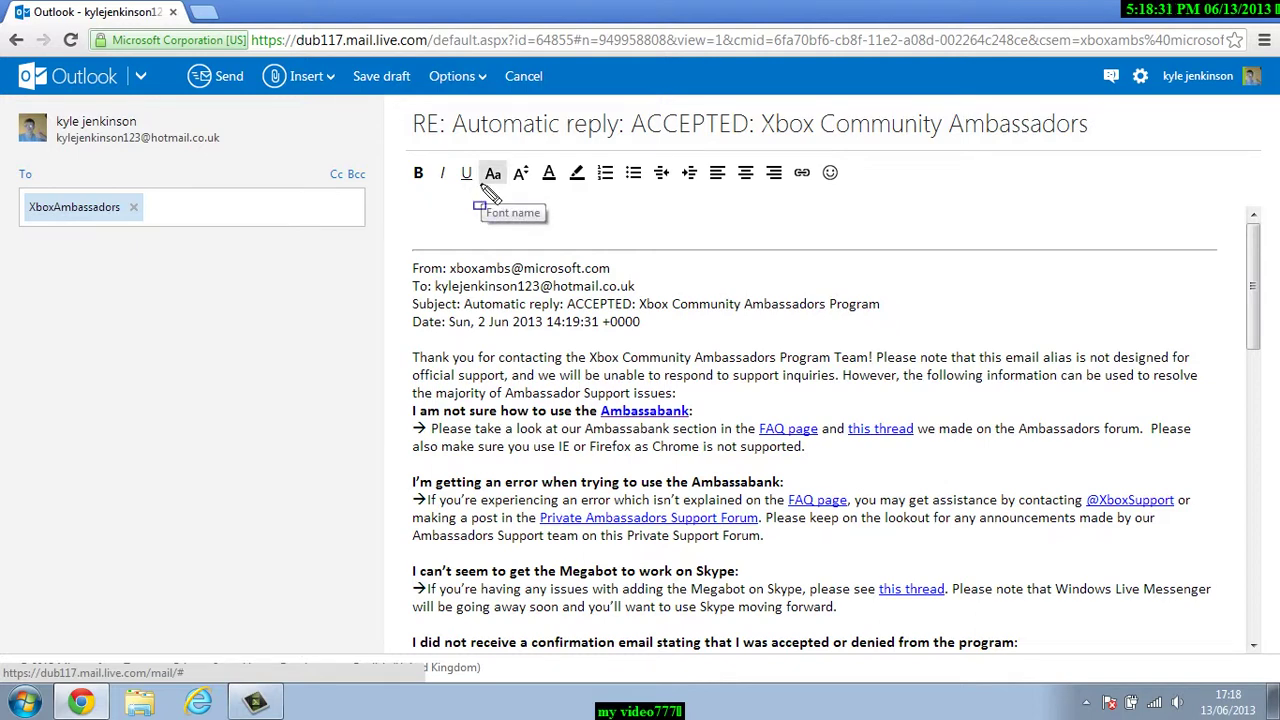
Draw a blue rectangle over the whole reply area and a smaller one around the first formatting tools, clearing each one.
{"action": "mouse_move", "coordinate": [404, 132]}
{"action": "left_mouse_down"}
{"action": "mouse_move", "coordinate": [823, 172]}
{"action": "mouse_move", "coordinate": [1222, 712]}
{"action": "mouse_move", "coordinate": [1232, 653]}
{"action": "mouse_move", "coordinate": [1222, 672]}
{"action": "mouse_move", "coordinate": [1221, 661]}
{"action": "left_mouse_up"}
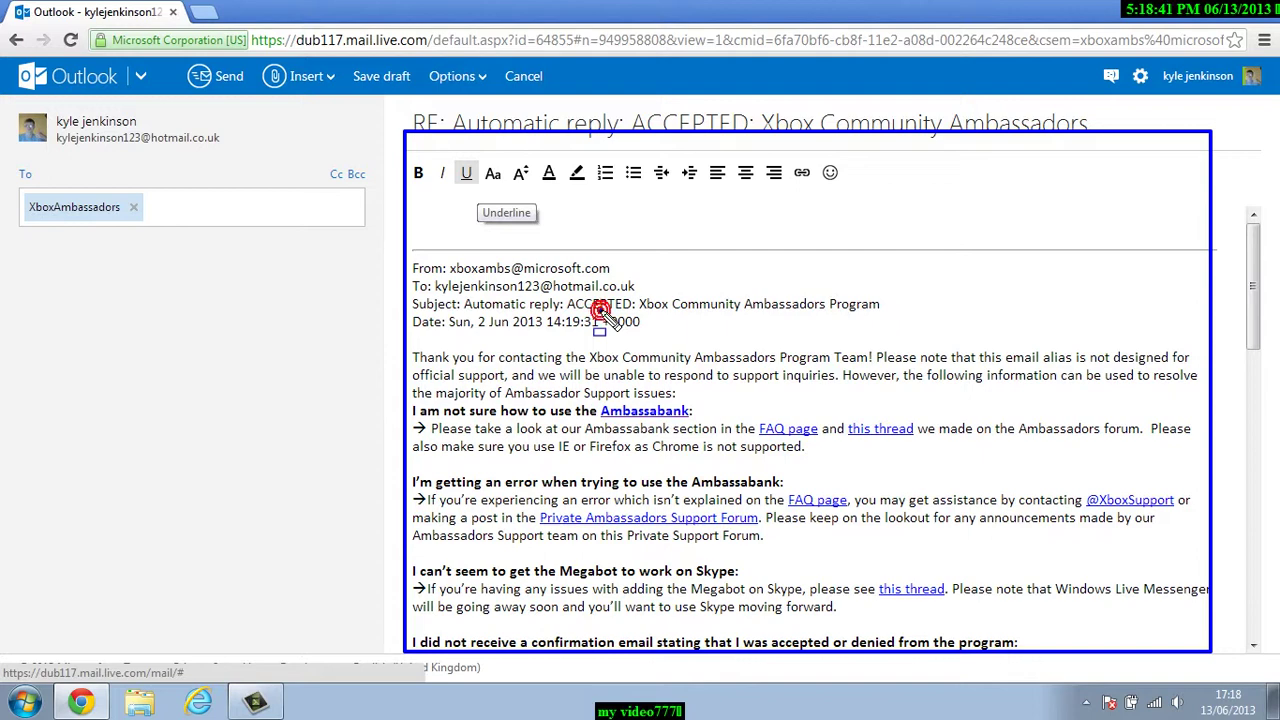
{"action": "key", "text": "Escape"}
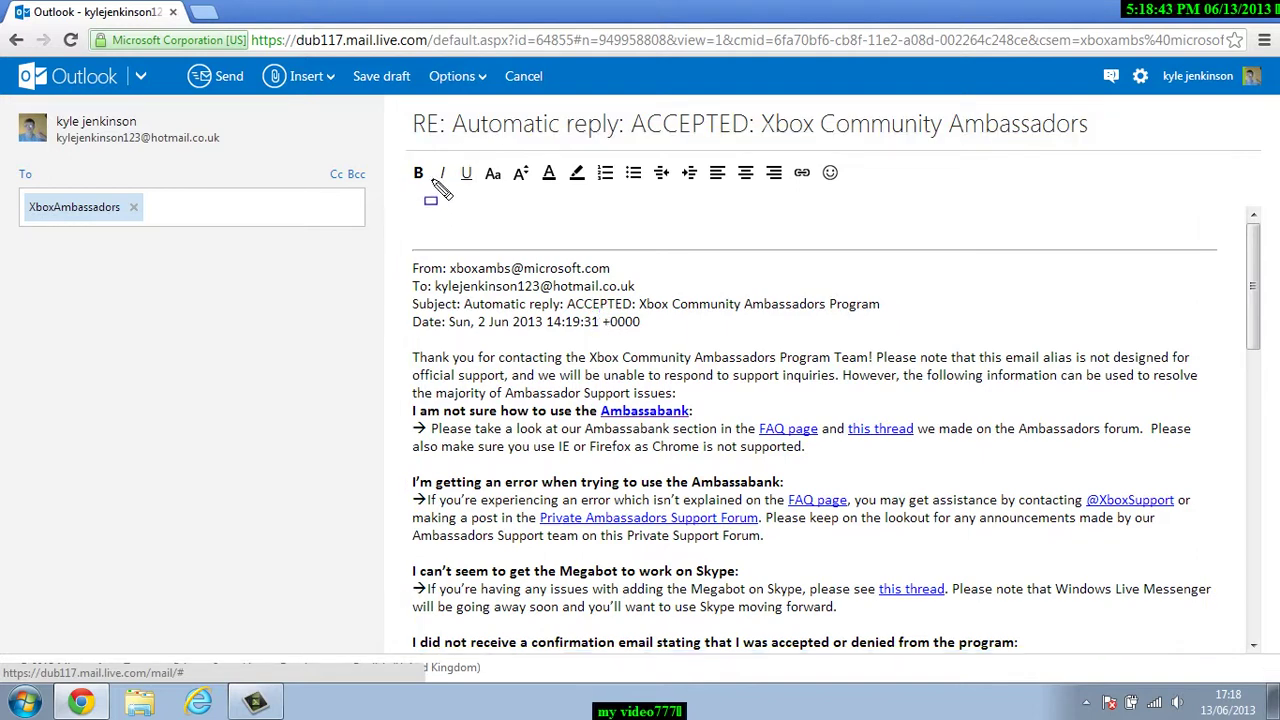
{"action": "mouse_move", "coordinate": [420, 148]}
{"action": "left_mouse_down"}
{"action": "mouse_move", "coordinate": [535, 202]}
{"action": "mouse_move", "coordinate": [548, 250]}
{"action": "left_mouse_up"}
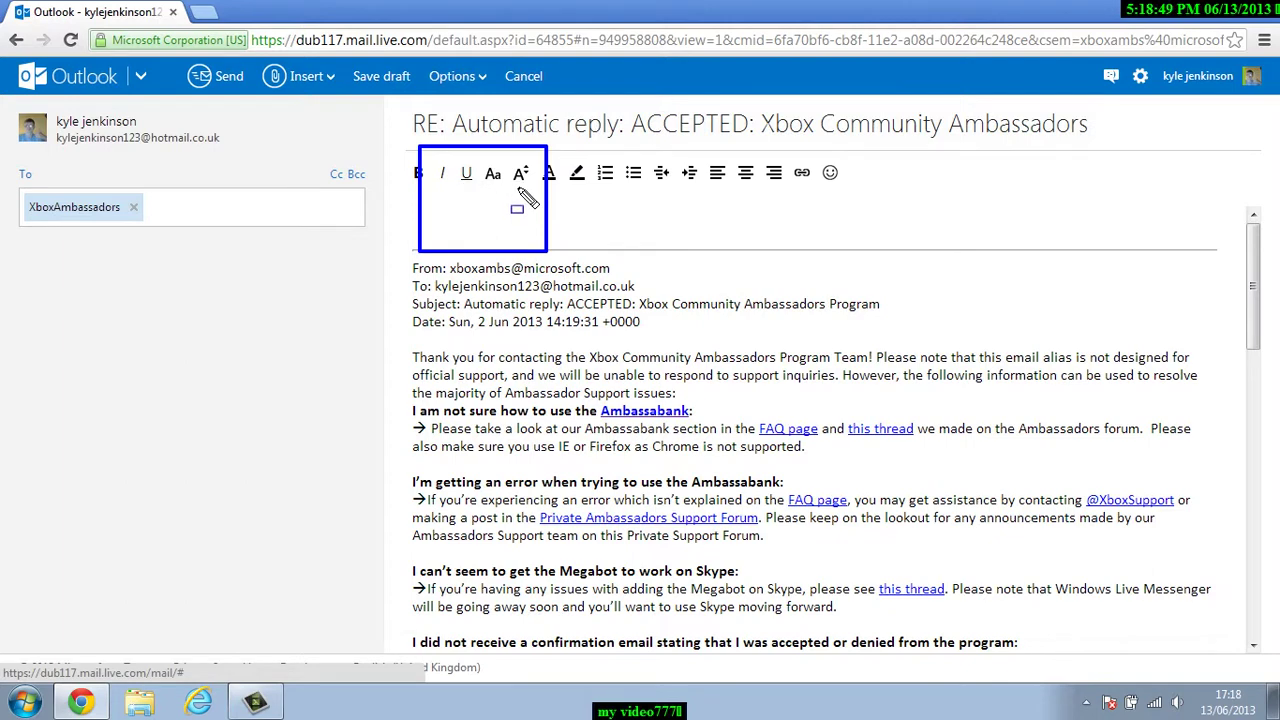
{"action": "key", "text": "Escape"}
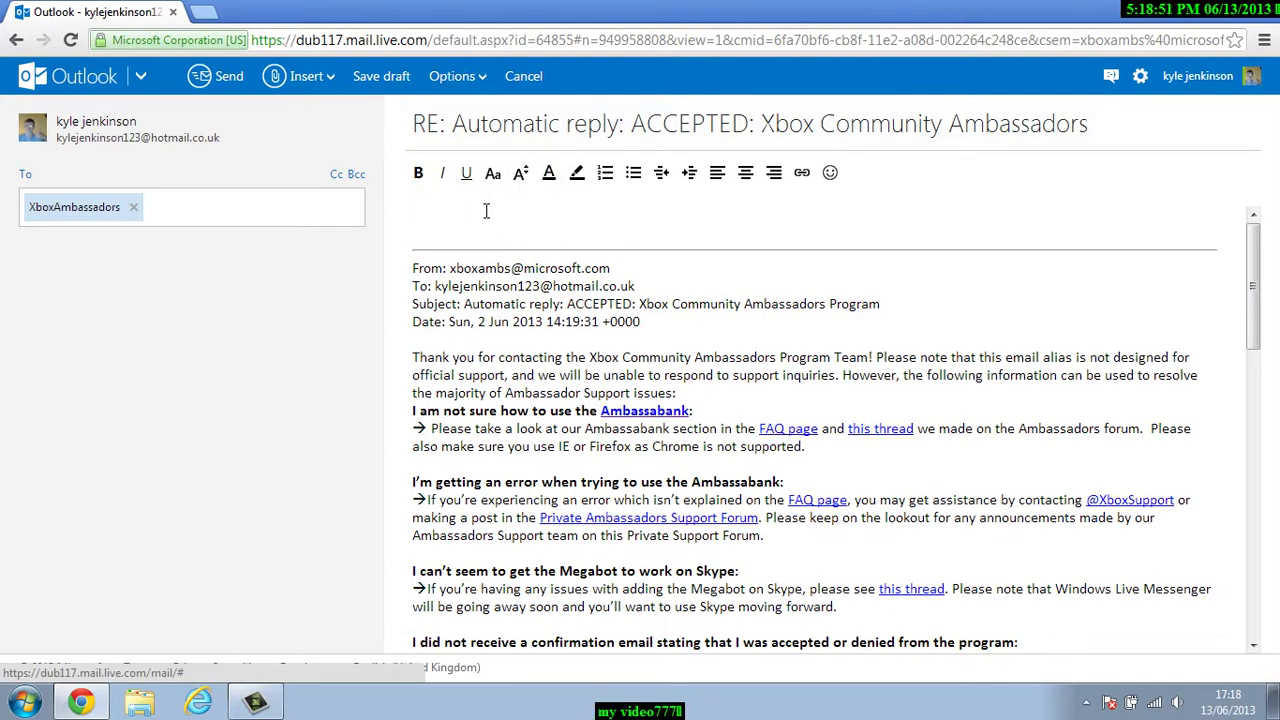
Insert two line breaks after the Date line in the reply's quoted message header.
{"action": "left_click", "coordinate": [486, 210]}
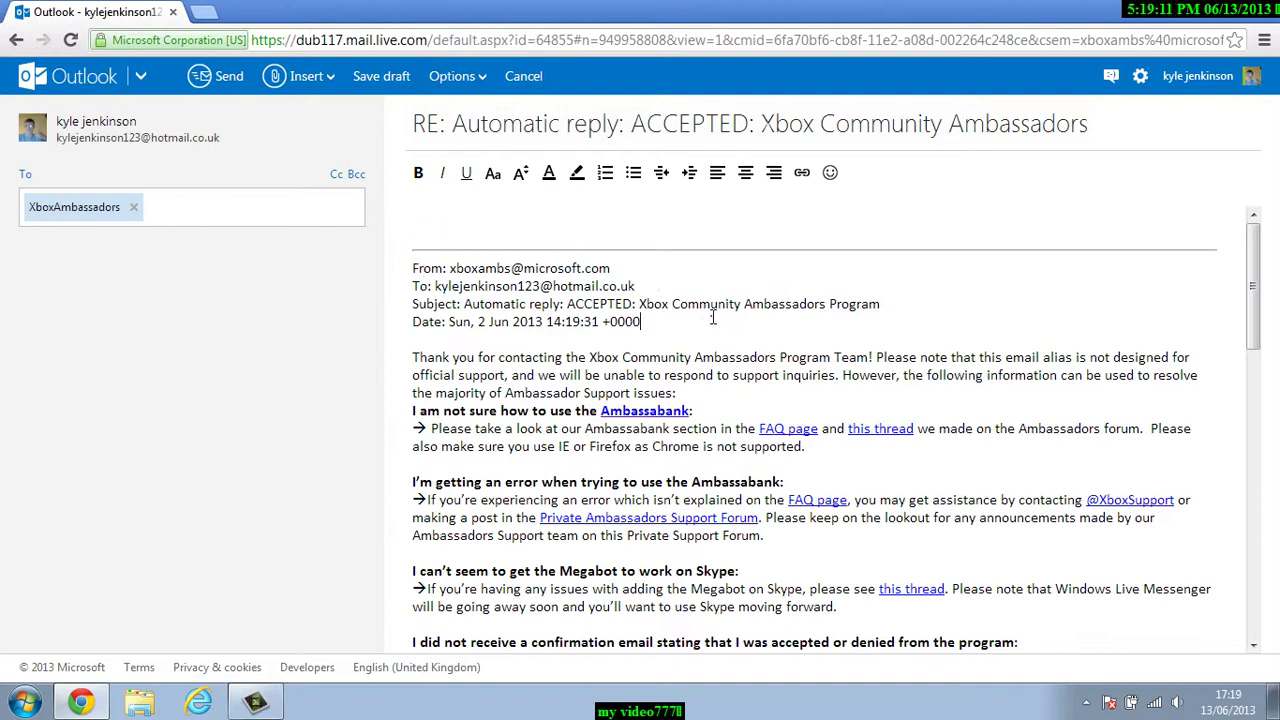
{"action": "key", "text": "Return"}
{"action": "key", "text": "Return"}
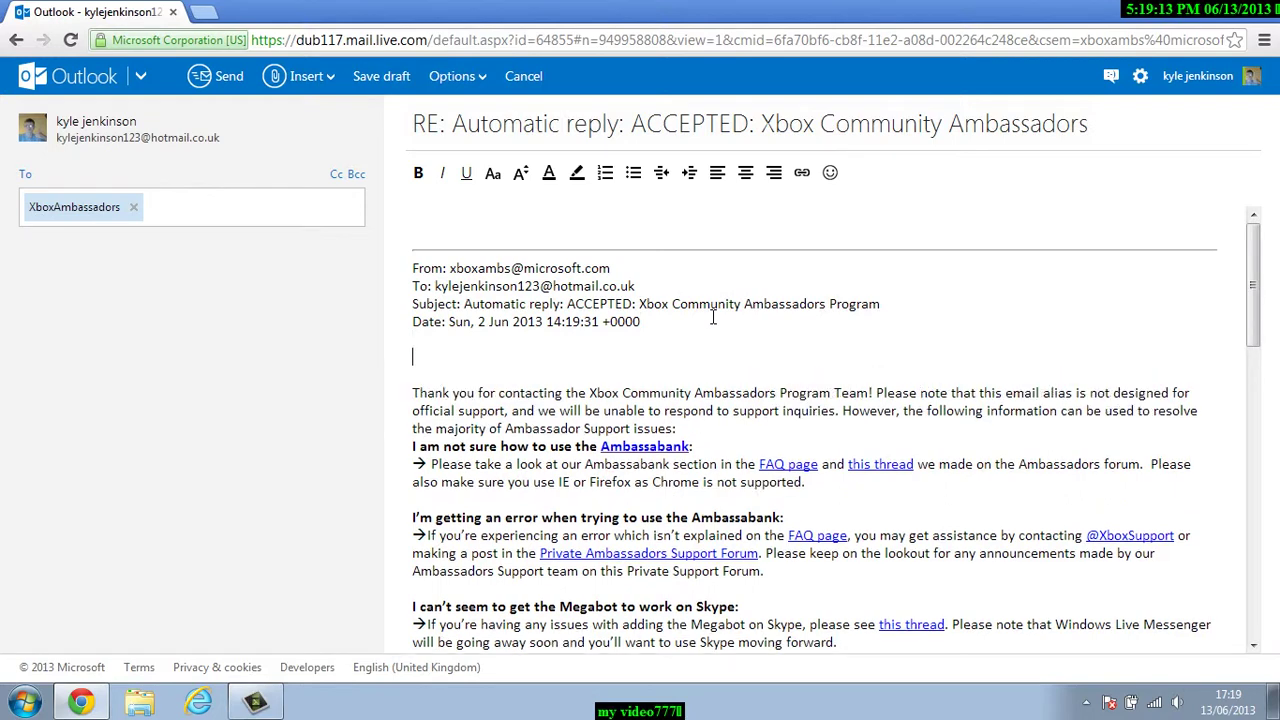
Enter "hi this is my a" below the Date line of the reply and erase it together with one line break.
{"action": "type", "text": "hi this is my a"}
{"action": "key", "text": "BackSpace"}
{"action": "key", "text": "BackSpace"}
{"action": "key", "text": "BackSpace"}
{"action": "key", "text": "BackSpace"}
{"action": "key", "text": "BackSpace"}
{"action": "key", "text": "BackSpace"}
{"action": "key", "text": "BackSpace"}
{"action": "key", "text": "BackSpace"}
{"action": "key", "text": "BackSpace"}
{"action": "key", "text": "BackSpace"}
{"action": "key", "text": "BackSpace"}
{"action": "key", "text": "BackSpace"}
{"action": "key", "text": "BackSpace"}
{"action": "key", "text": "BackSpace"}
{"action": "key", "text": "BackSpace"}
{"action": "key", "text": "BackSpace"}
Write "this is finished now" on the line below the Date line and delete the whole sentence.
{"action": "type", "text": "this"}
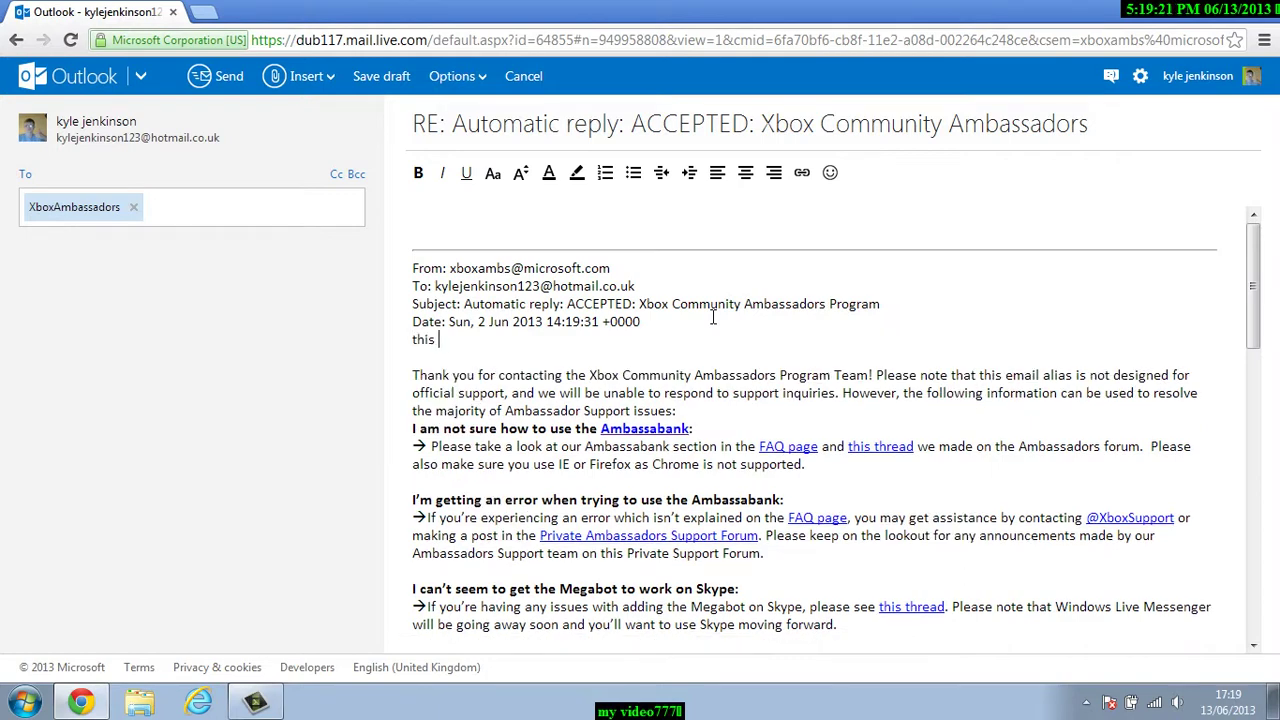
{"action": "type", "text": "s is finished now"}
{"action": "key", "text": "BackSpace"}
{"action": "key", "text": "BackSpace"}
{"action": "key", "text": "BackSpace"}
{"action": "key", "text": "BackSpace"}
{"action": "key", "text": "BackSpace"}
{"action": "key", "text": "BackSpace"}
{"action": "key", "text": "BackSpace"}
{"action": "key", "text": "BackSpace"}
{"action": "key", "text": "BackSpace"}
{"action": "key", "text": "BackSpace"}
{"action": "key", "text": "BackSpace"}
{"action": "key", "text": "BackSpace"}
{"action": "key", "text": "BackSpace"}
{"action": "key", "text": "BackSpace"}
{"action": "key", "text": "BackSpace"}
{"action": "key", "text": "BackSpace"}
{"action": "key", "text": "BackSpace"}
{"action": "key", "text": "BackSpace"}
{"action": "key", "text": "BackSpace"}
{"action": "key", "text": "BackSpace"}
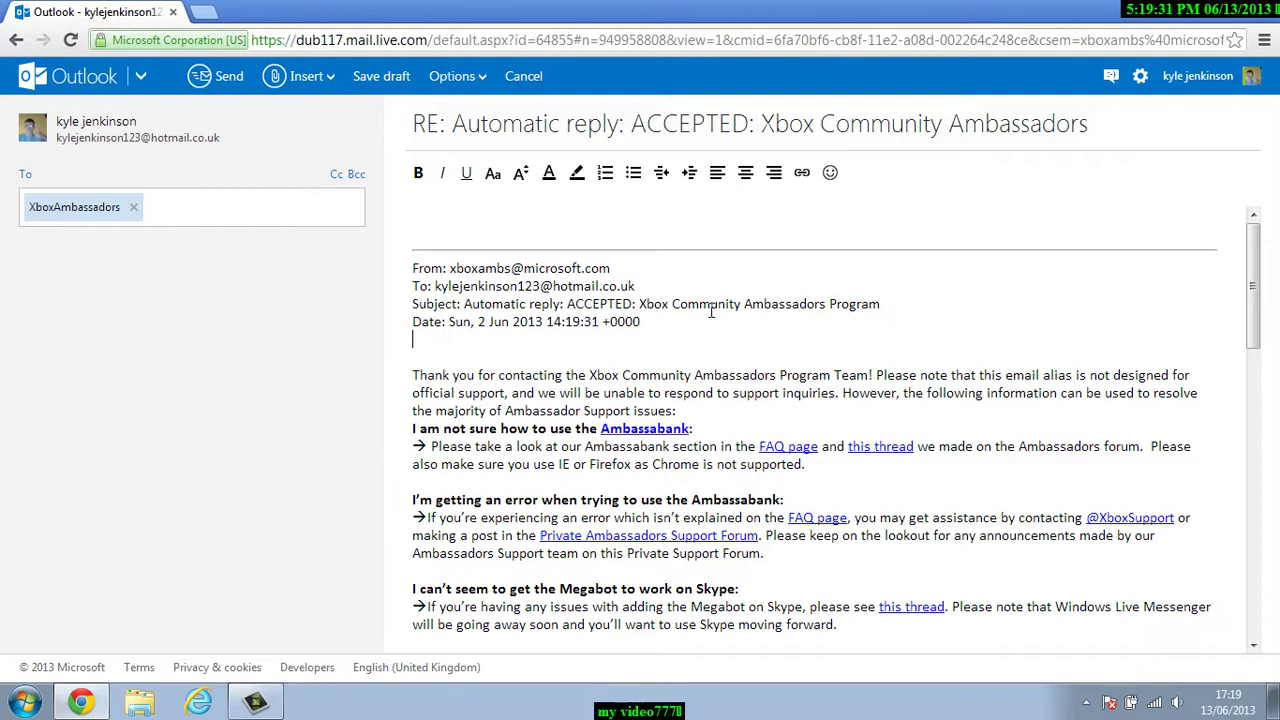